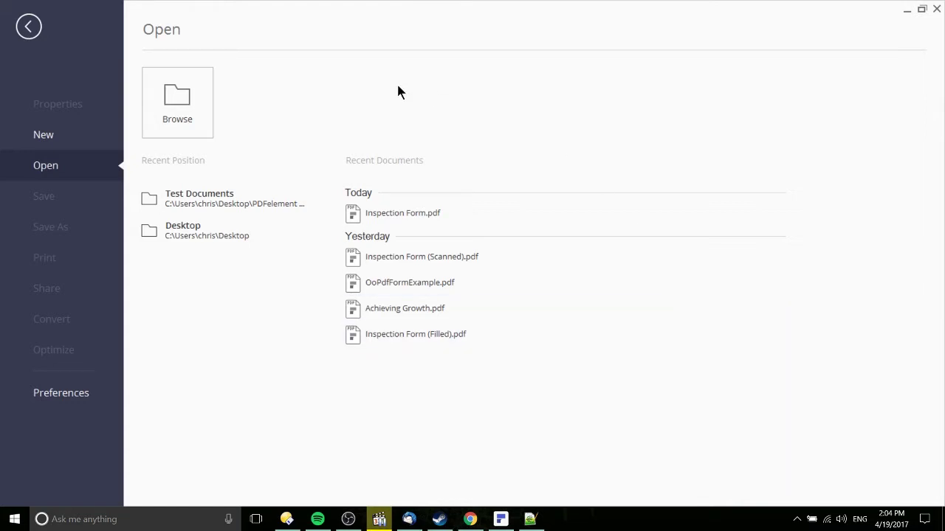
Open Inspection Form.pdf from the Recent Documents list
left_click(448, 219)
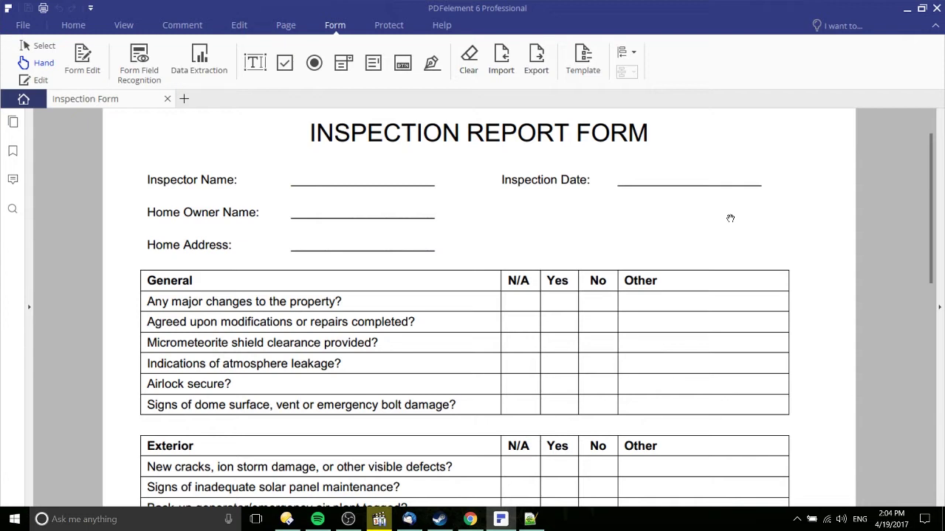
Preview the Home, View, Comment, Edit and Page tool sets, ending on the Form tools
left_click(90, 25)
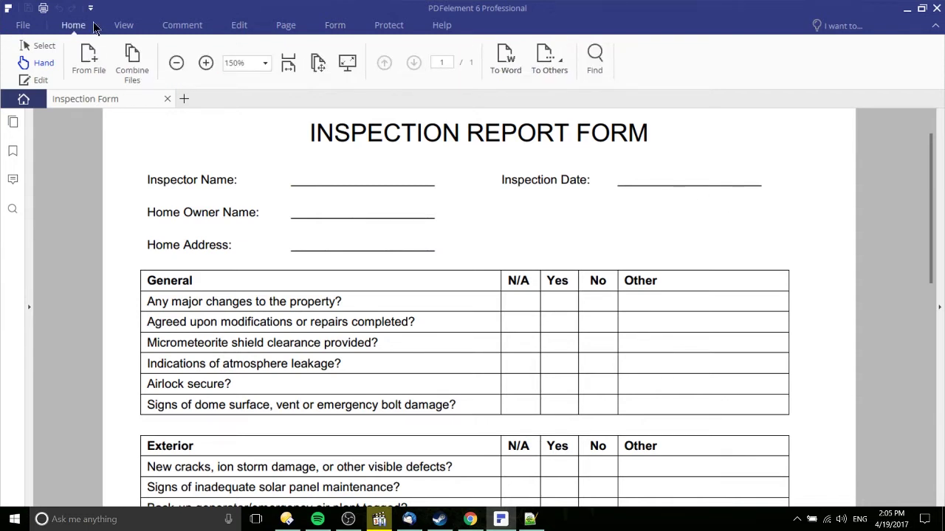
left_click(120, 29)
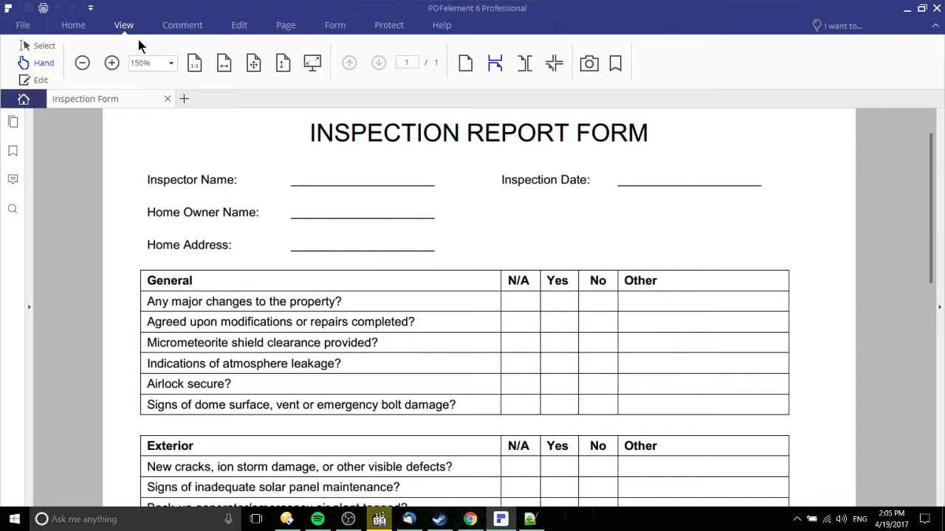
left_click(191, 27)
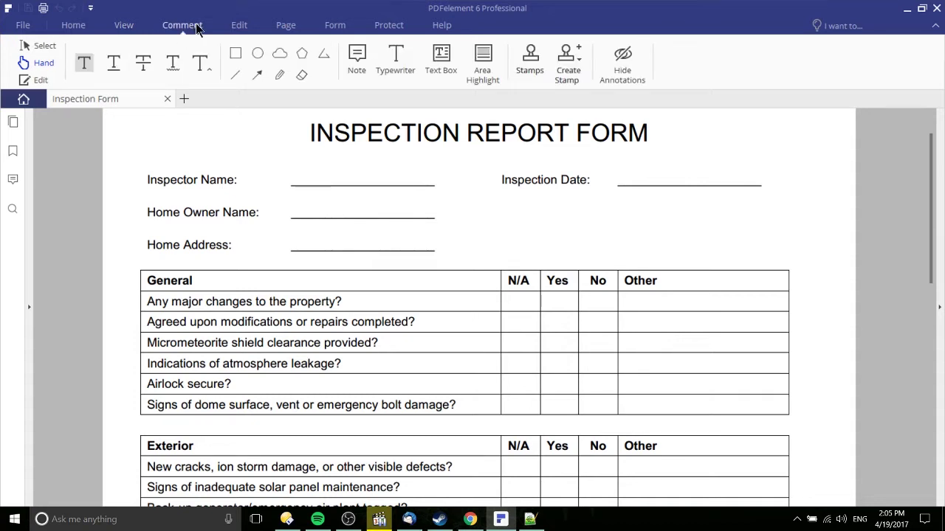
left_click(238, 26)
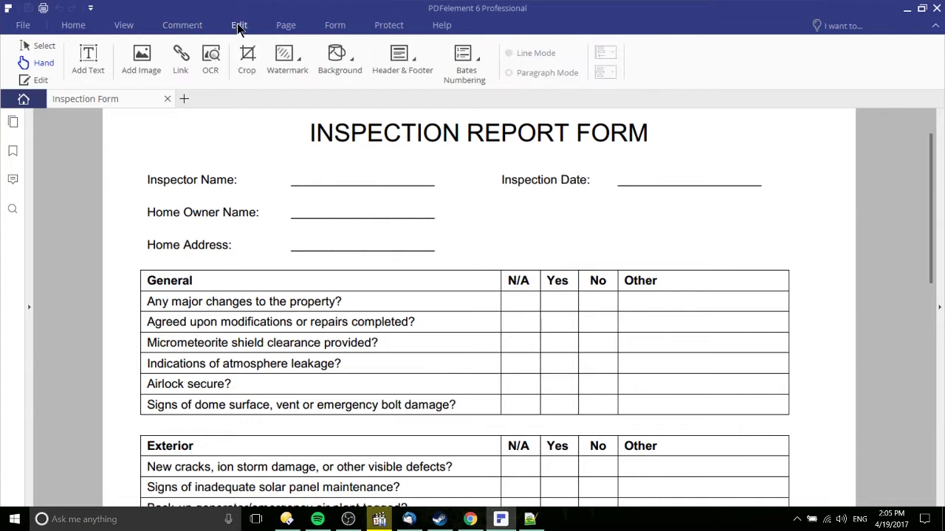
left_click(278, 29)
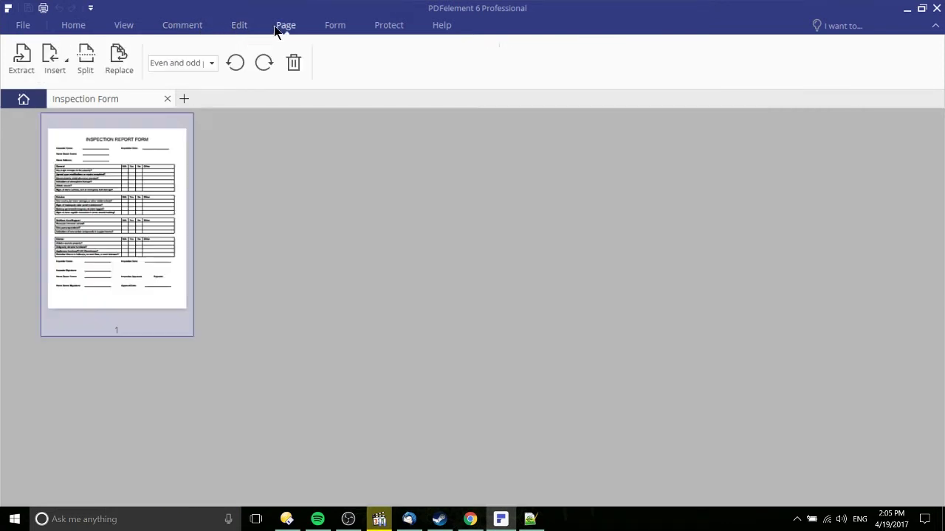
left_click(332, 25)
left_click(123, 25)
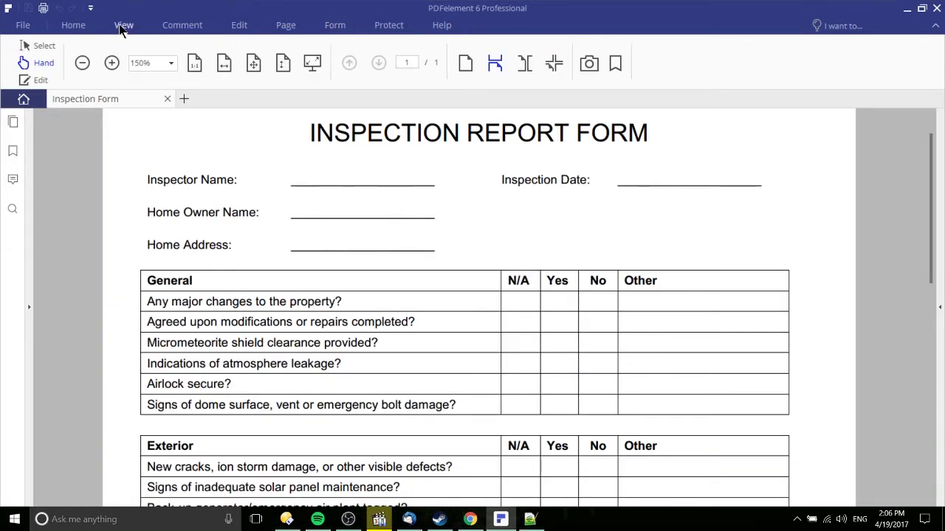
left_click(185, 25)
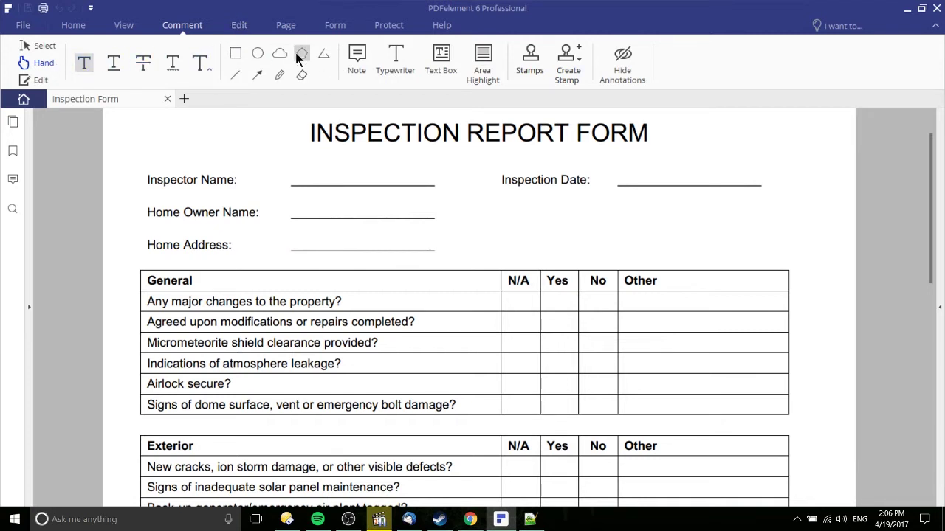
left_click(317, 25)
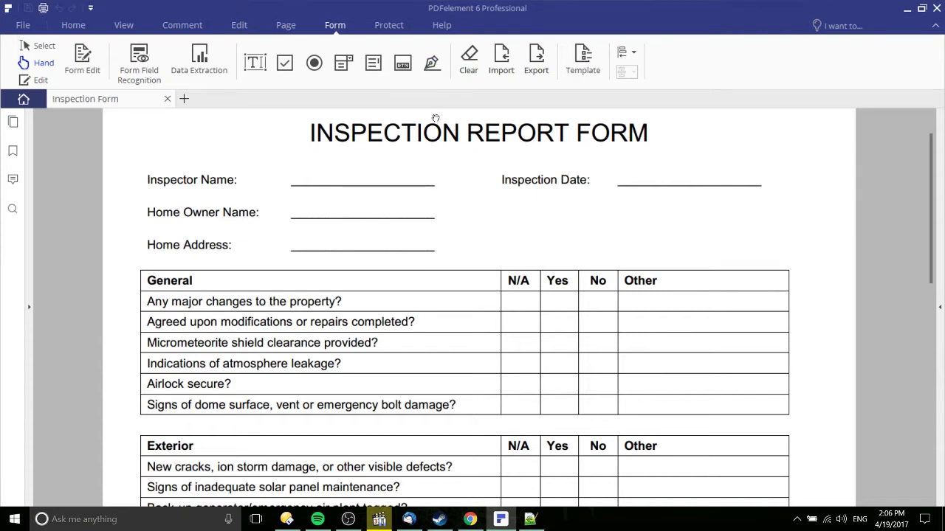
Check the Protect tools with Alt+R, then switch to the View tools
key("alt+r")
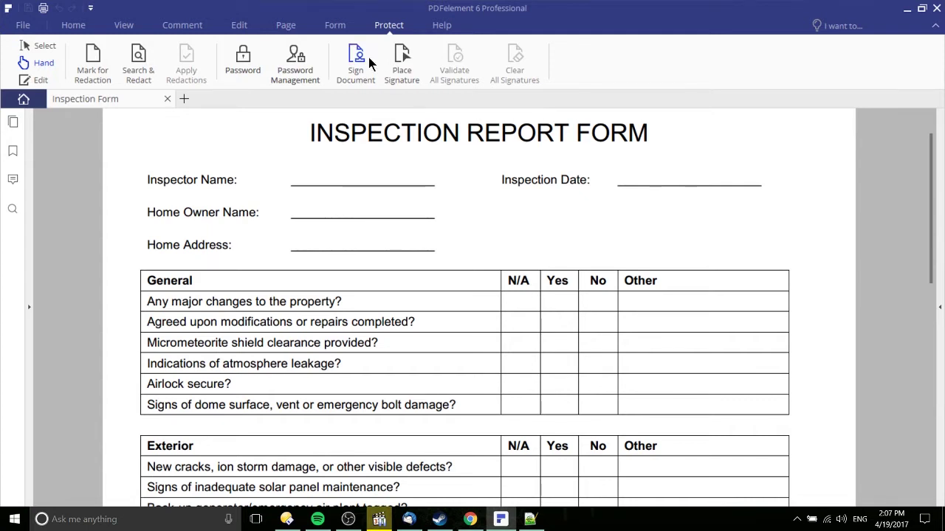
left_click(123, 25)
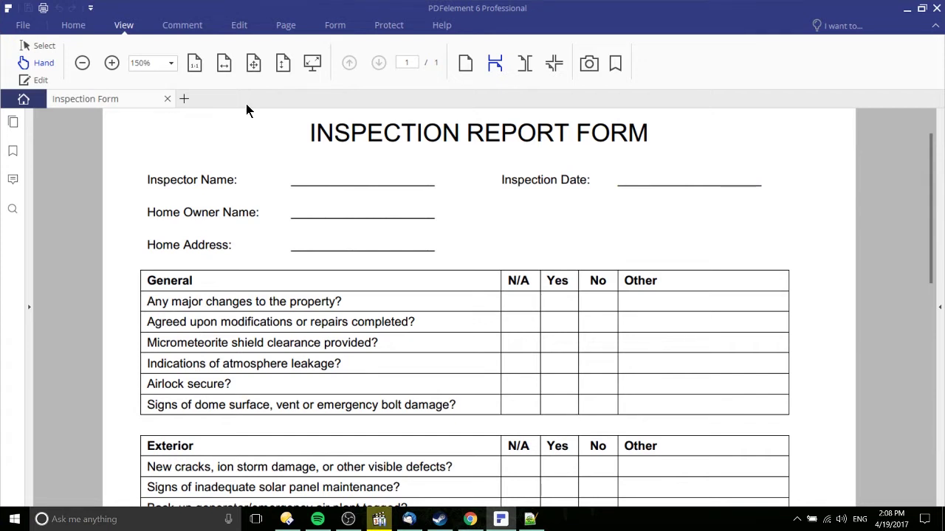
Return to the Form tab's tools for the Inspection Report Form
scroll(460, 162, "up", 1)
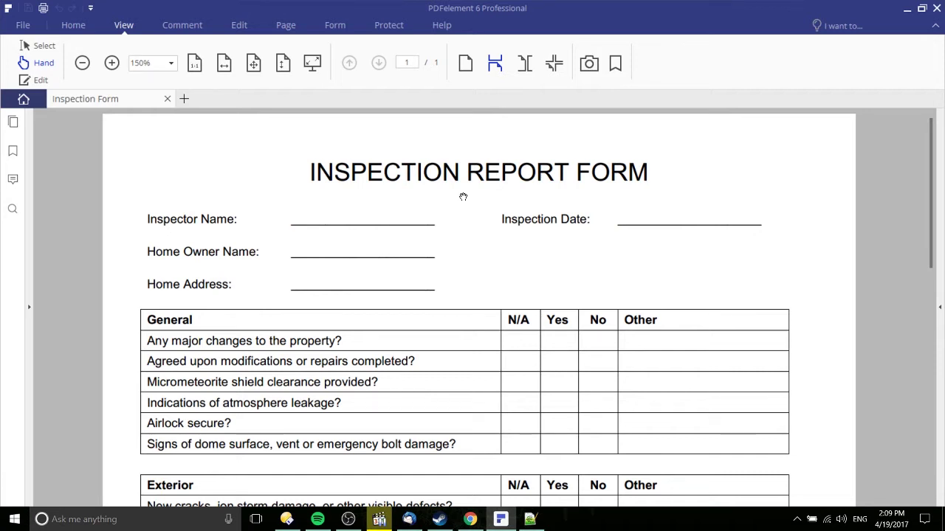
left_click(335, 26)
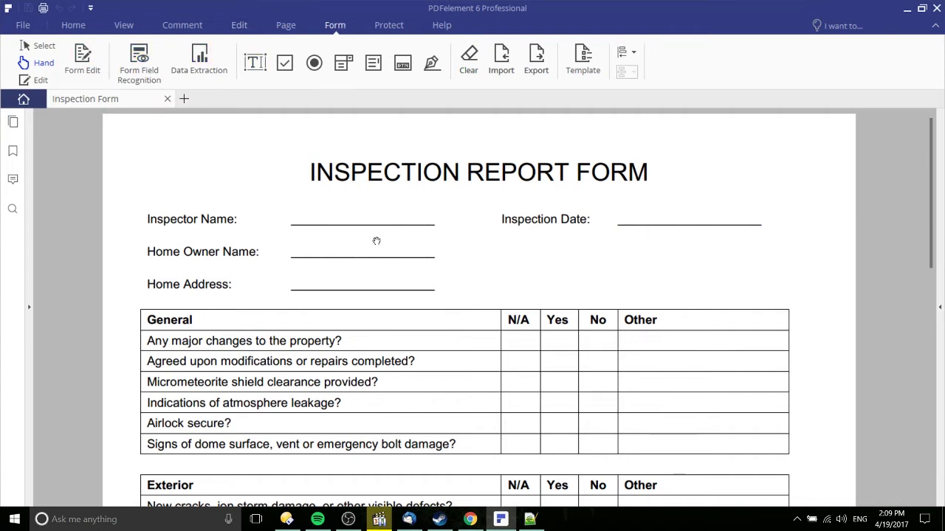
scroll(375, 241, "down", 1)
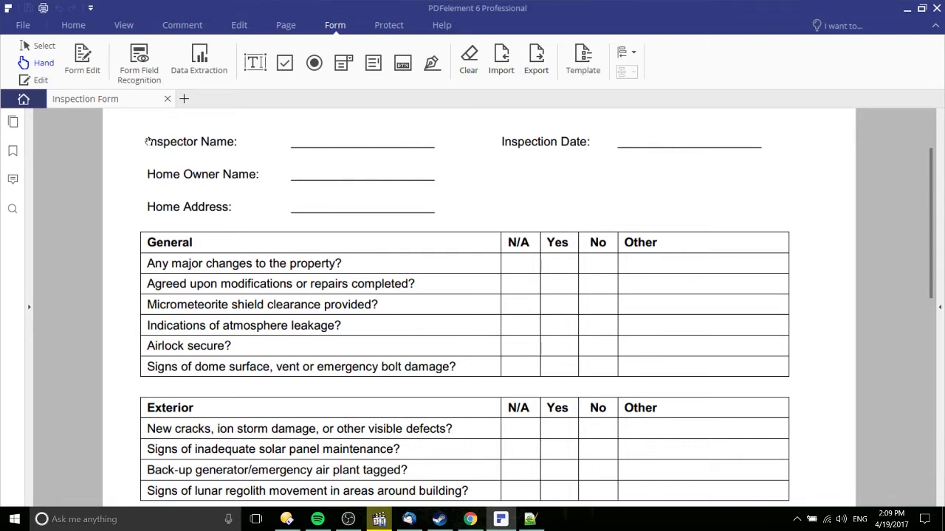
Turn on Form Edit and scroll down through the named interactive fields
left_click(140, 56)
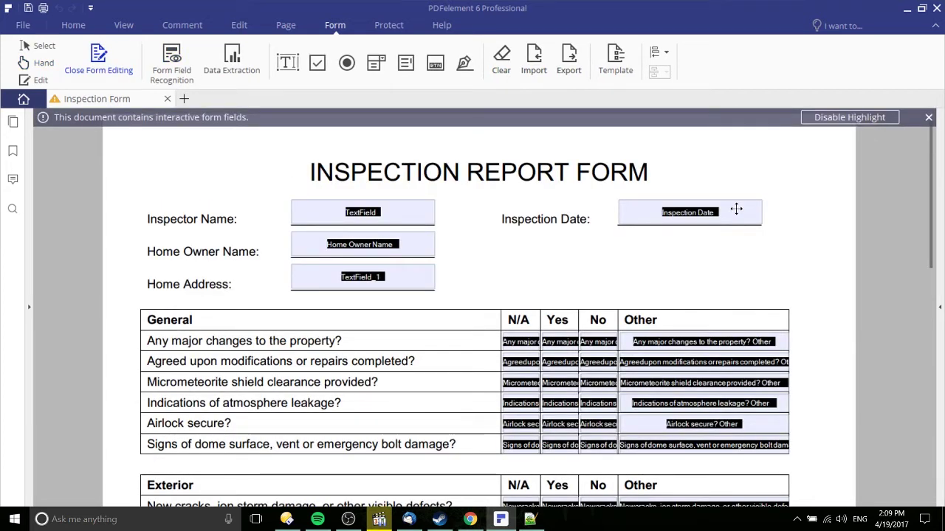
scroll(736, 210, "down", 5)
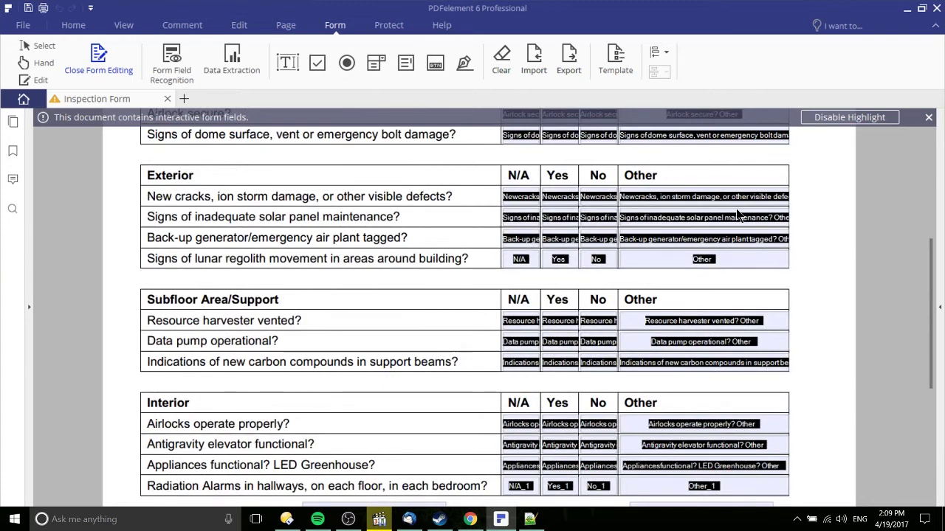
scroll(736, 214, "down", 3)
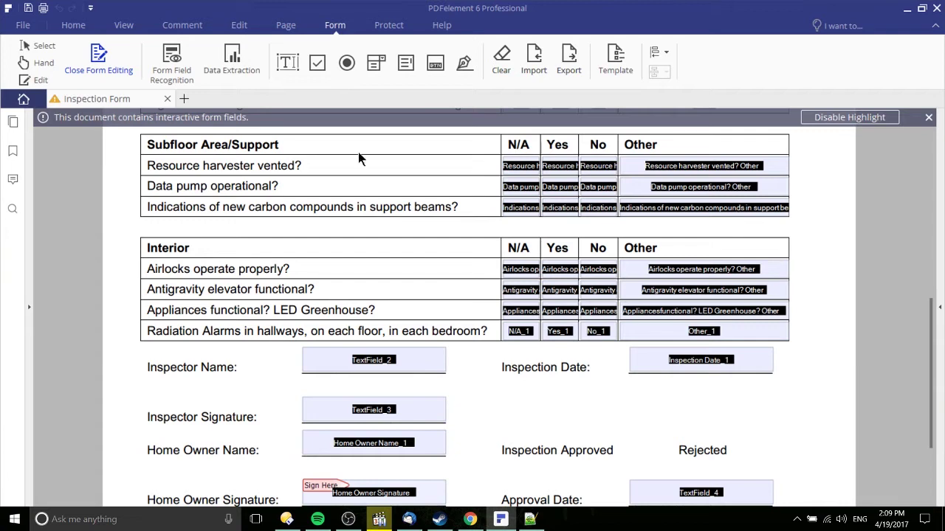
scroll(736, 232, "down", 2)
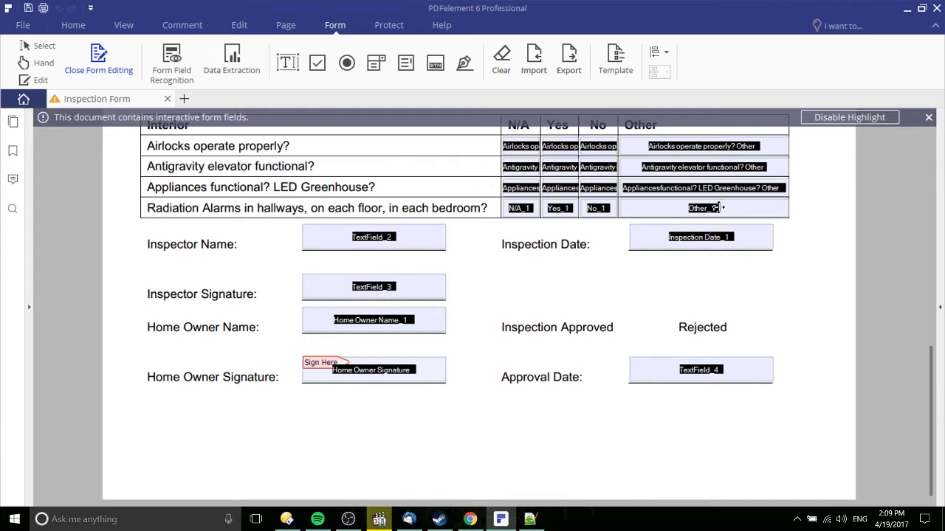
Rename the lower inspector text field to 'Inspector Name' in its properties
left_click(389, 237)
double_click(389, 236)
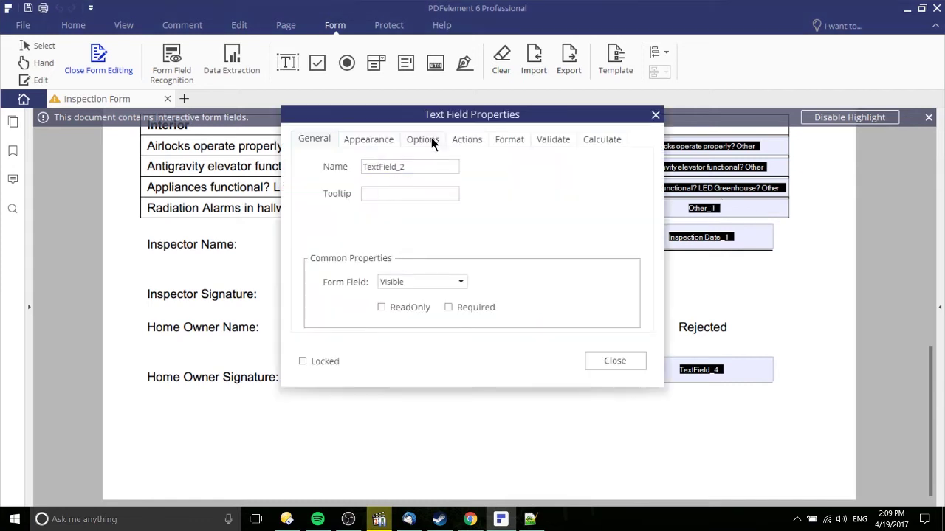
left_click_drag(431, 115, 633, 126)
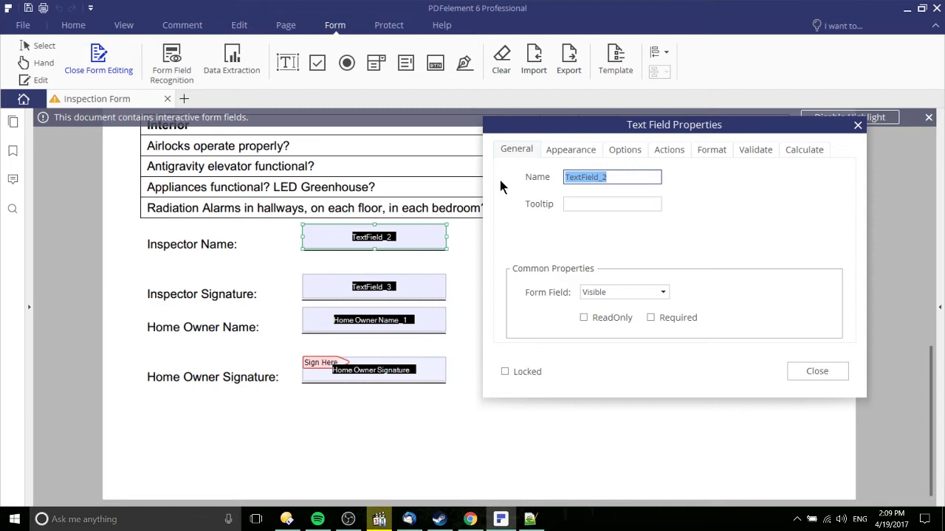
type("Inspector Name")
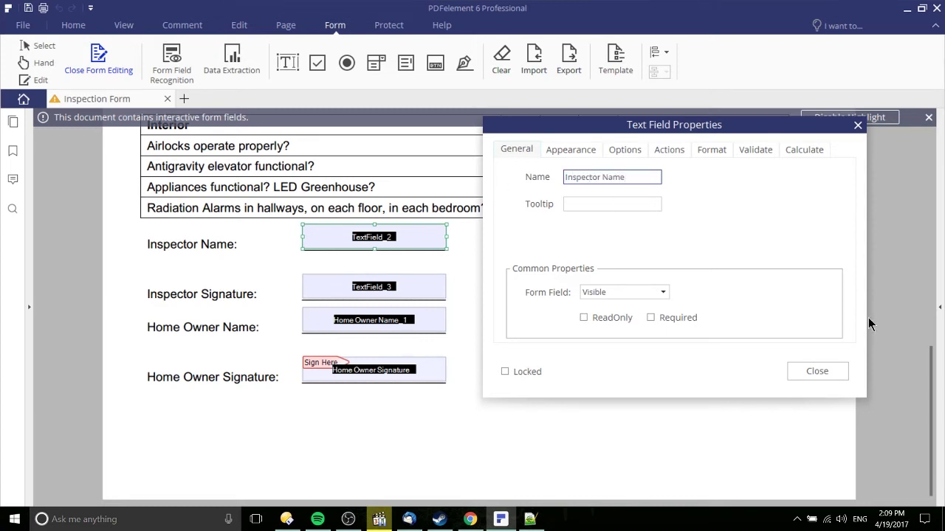
left_click(812, 371)
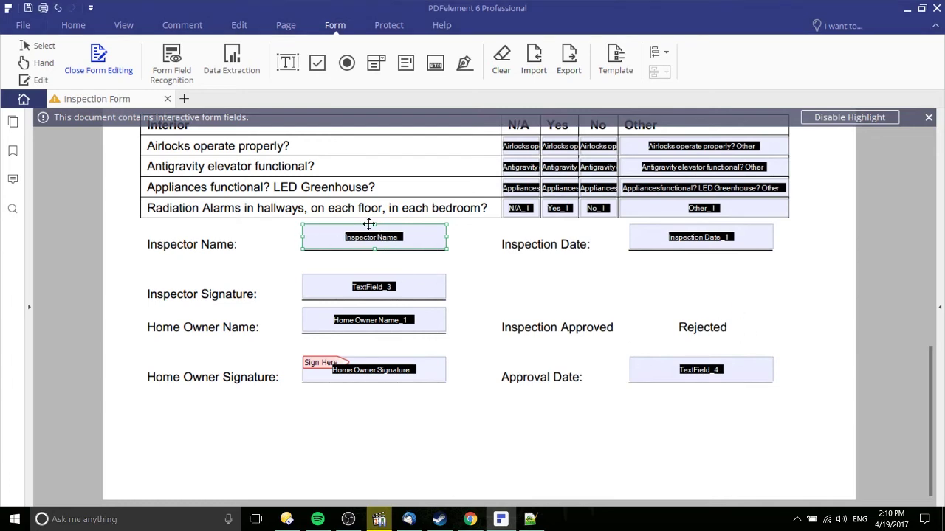
Close form editing and scroll back to the top of the form
left_click(114, 68)
scroll(820, 285, "up", 10)
scroll(346, 193, "up", 1)
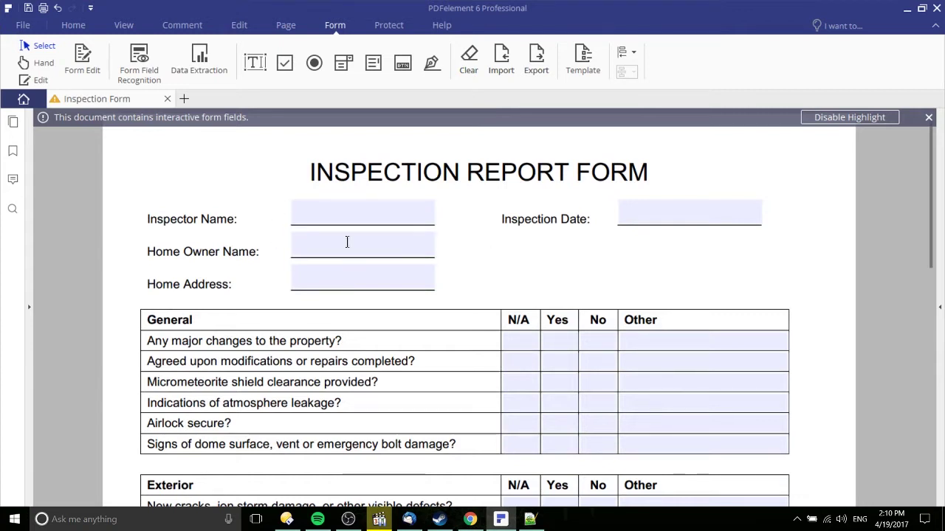
Enter the inspector's name in the Inspector Name field, then select Home Owner Name
left_click(295, 214)
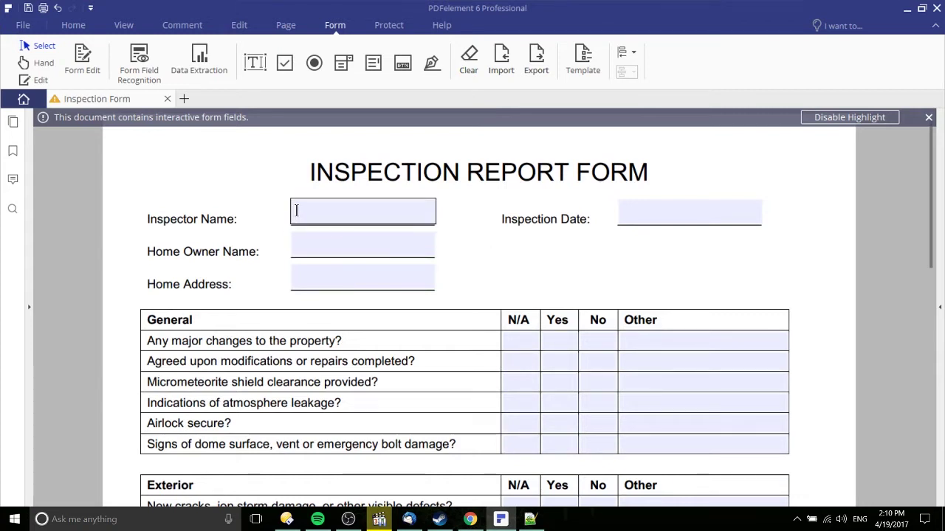
left_click(322, 215)
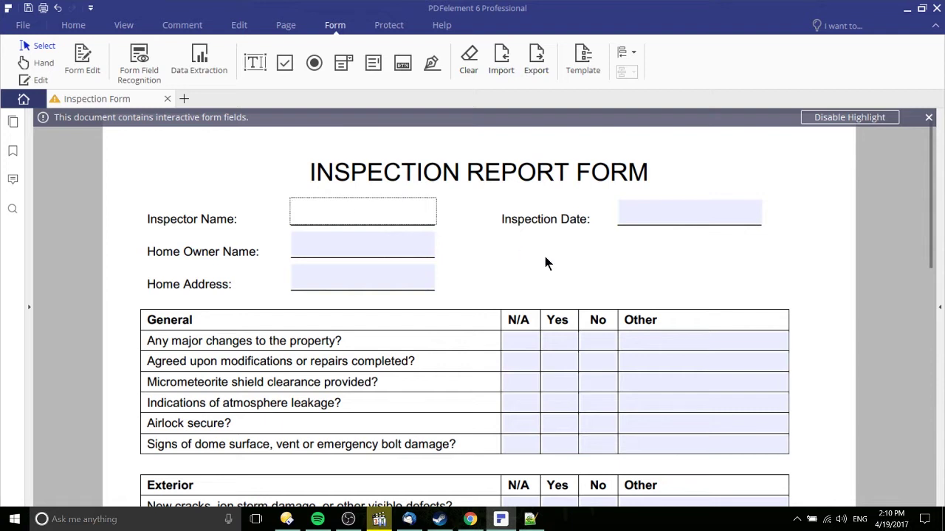
type("Chris' Tutorials")
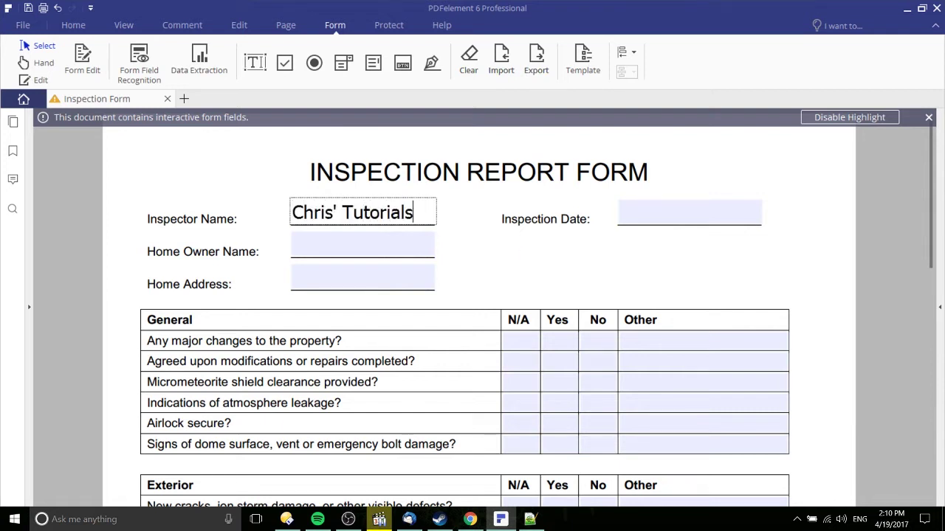
left_click(480, 243)
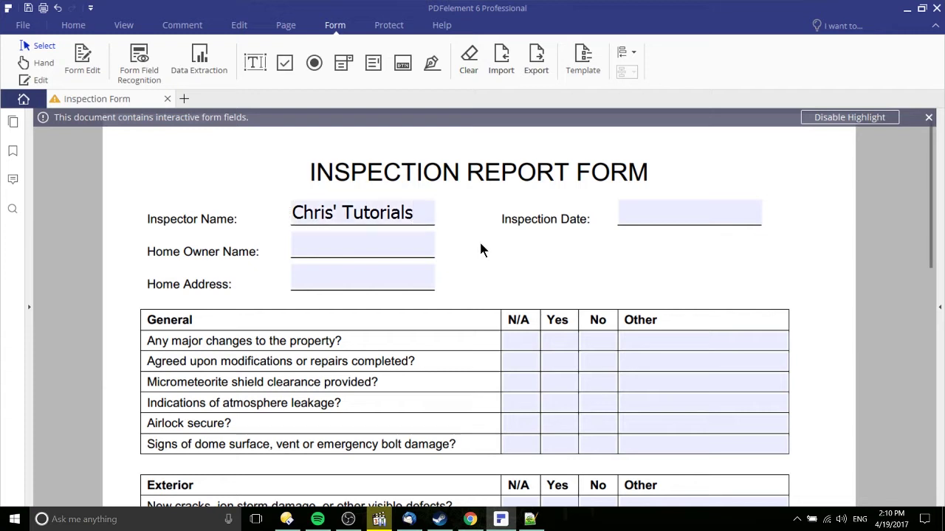
left_click(375, 250)
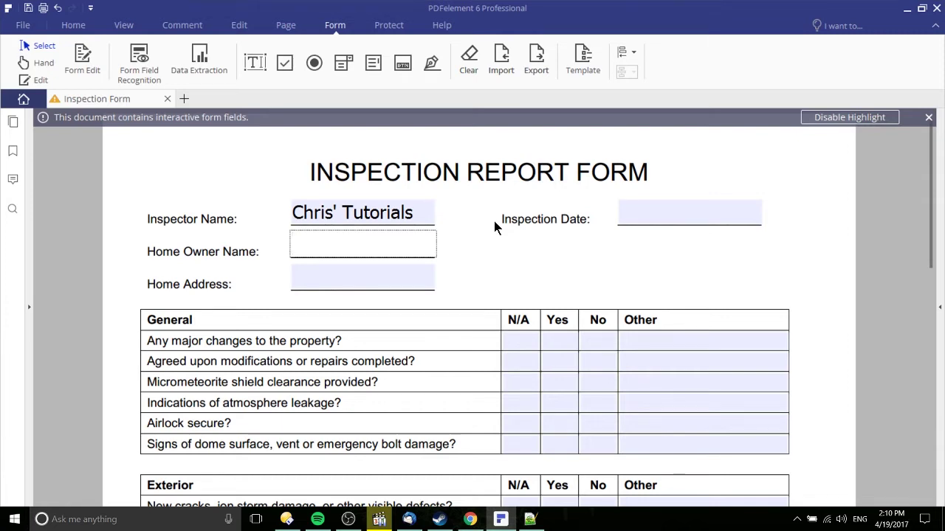
Add a digital signature to Home Owner Signature, choosing to create a new digital ID
left_click(432, 268)
scroll(433, 268, "down", 10)
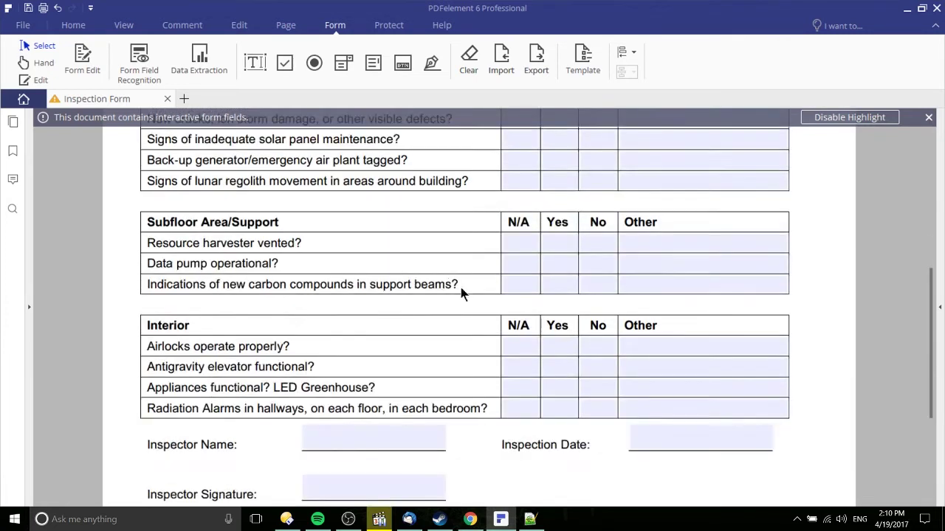
scroll(465, 309, "down", 2)
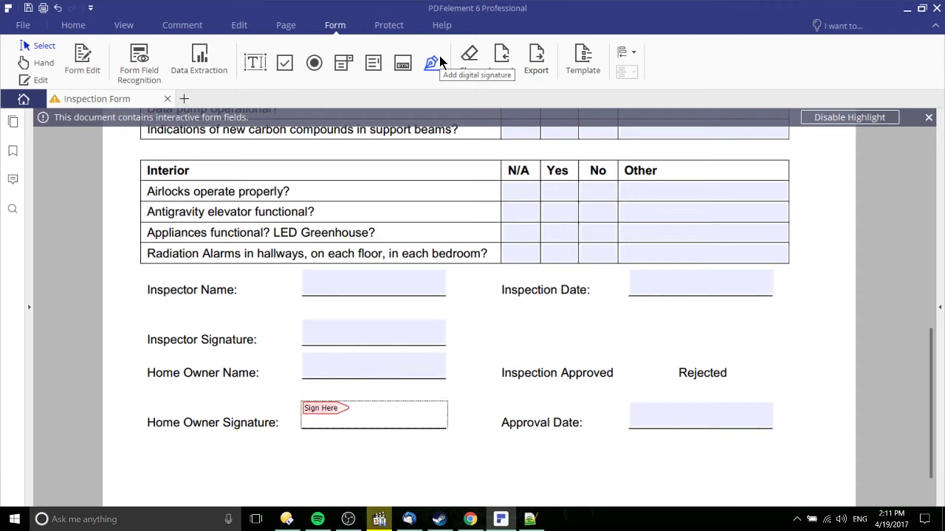
left_click(376, 413)
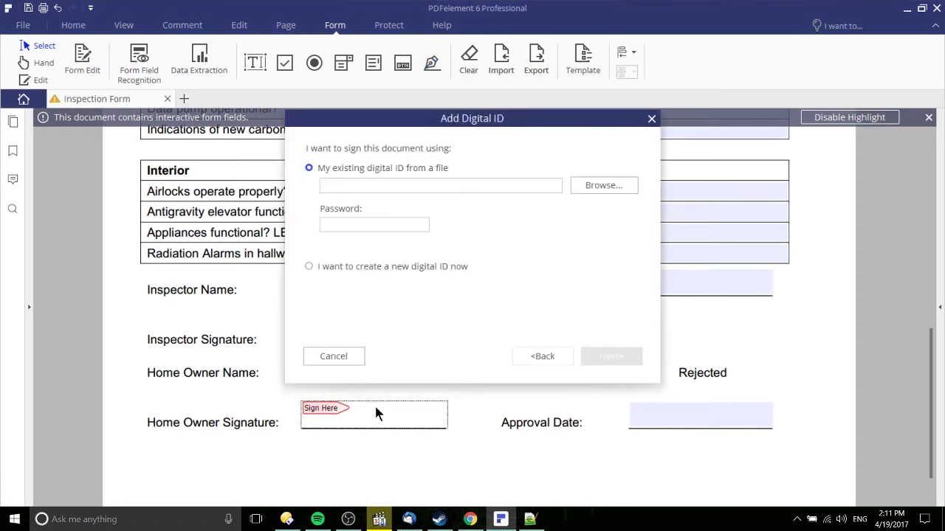
left_click_drag(472, 118, 588, 92)
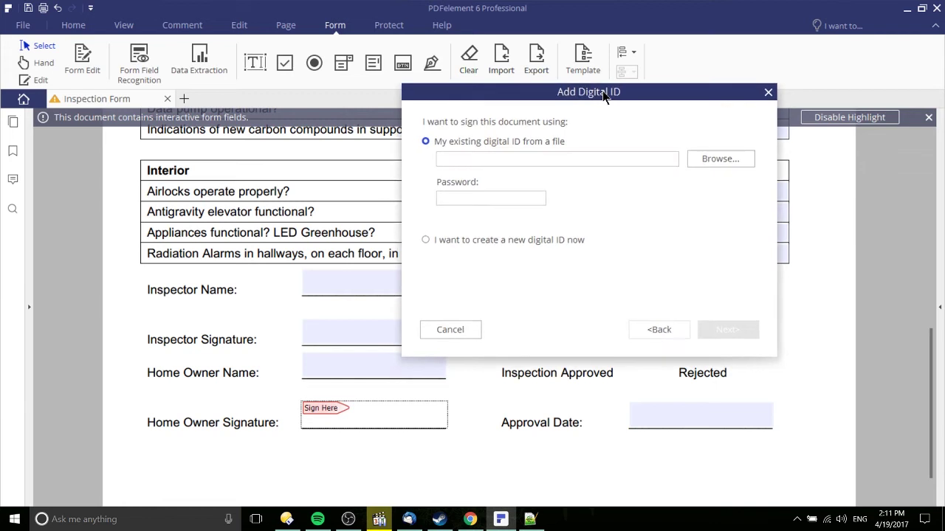
left_click(589, 165)
left_click(565, 240)
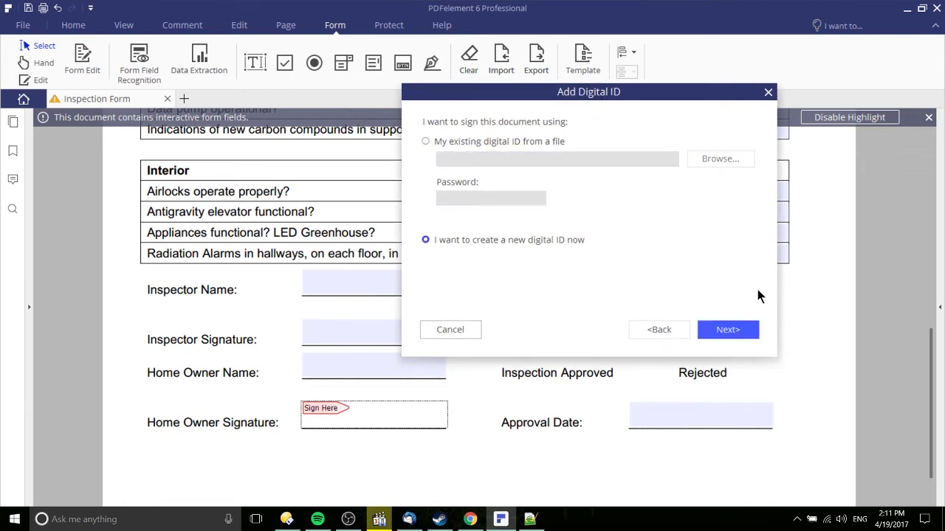
left_click(747, 332)
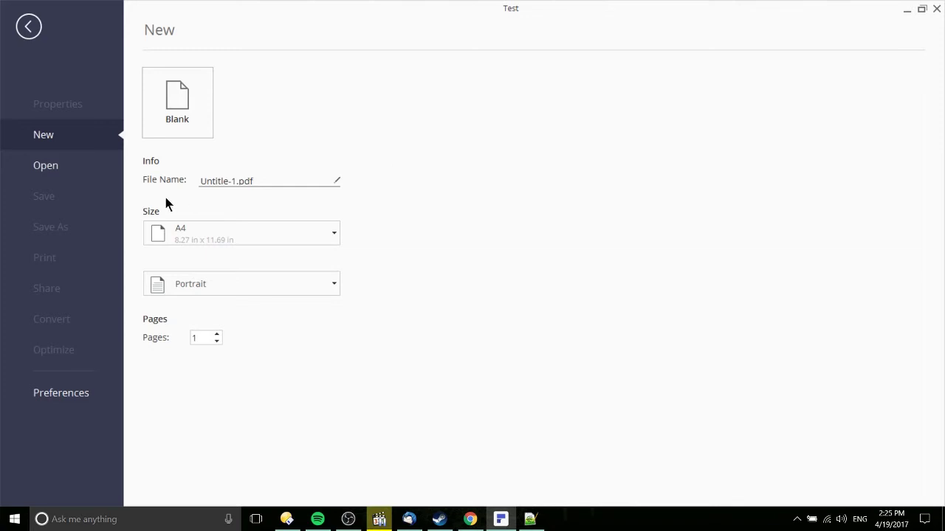
Name the new file 'Test' and create it as a blank document
left_click(236, 187)
double_click(237, 187)
type("Test")
left_click(177, 103)
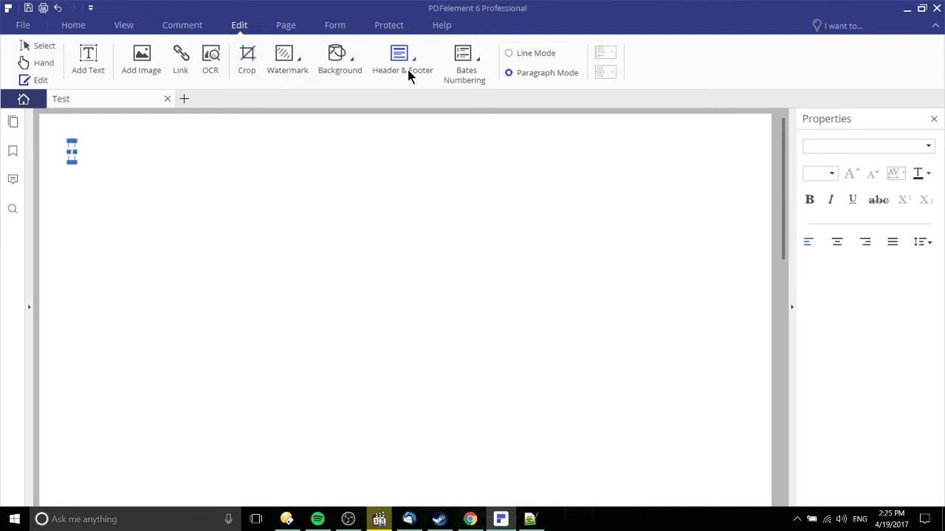
Add the heading 'Title of Document' near the top of the page
left_click(475, 80)
left_click(475, 81)
left_click(91, 67)
left_click(317, 156)
type("Title of Documnet")
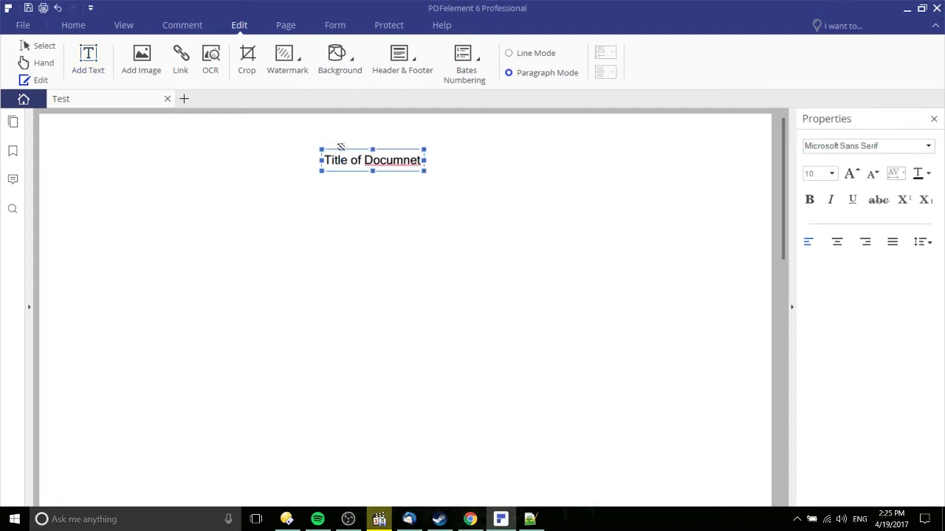
key("BackSpace")
key("BackSpace")
key("BackSpace")
type("ent")
left_click(367, 192)
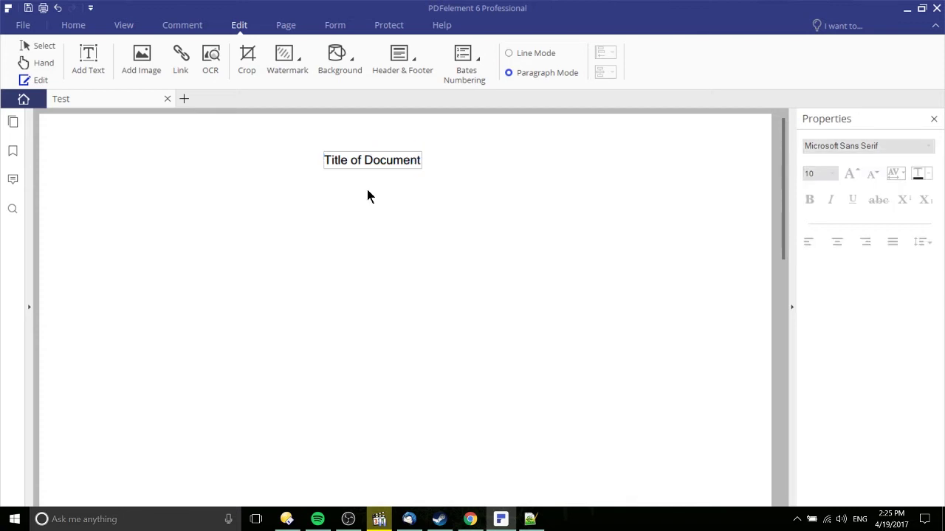
Draw a horizontal line below the title and set its colour to black
left_click(189, 30)
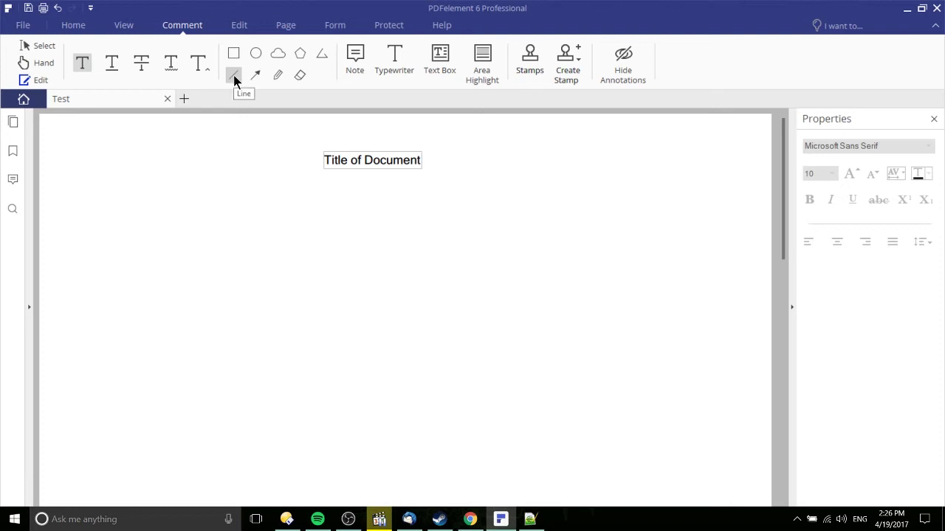
left_click(233, 77)
left_click_drag(433, 254, 561, 254)
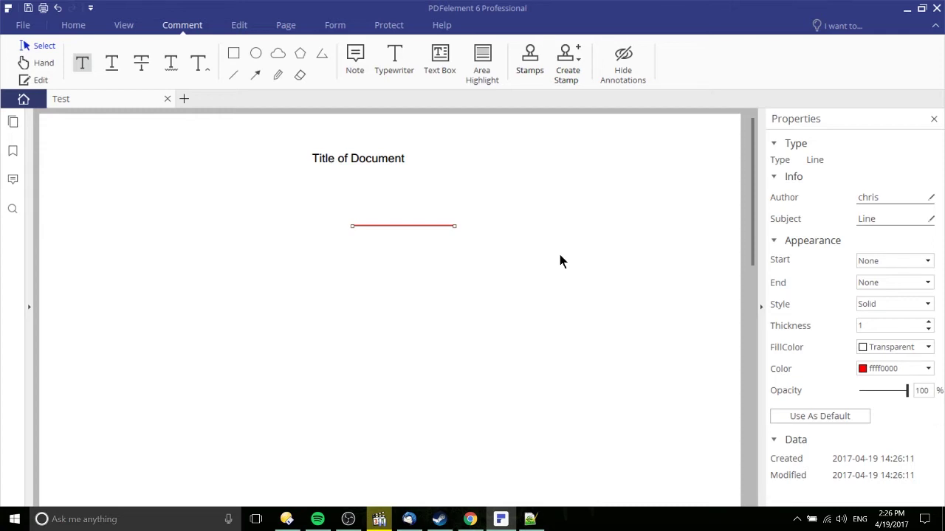
left_click(919, 369)
left_click(855, 392)
left_click(389, 302)
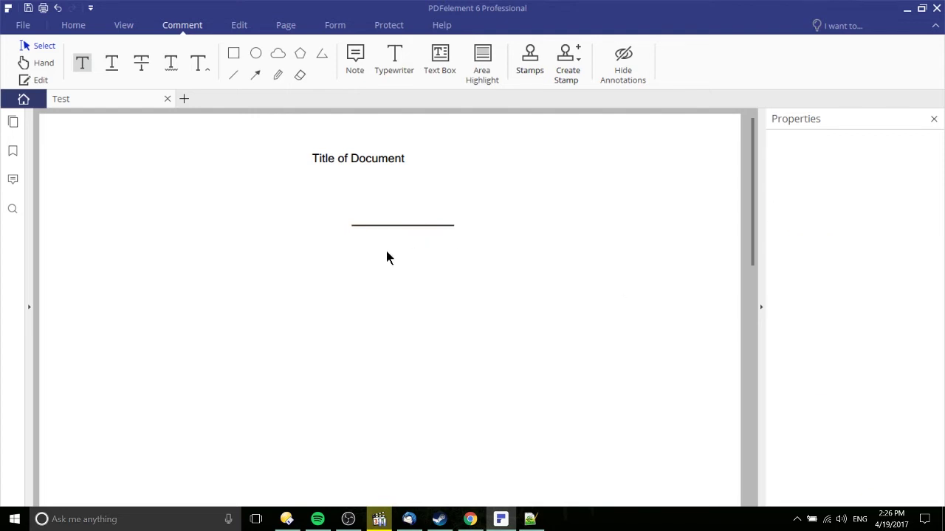
Place a text form field over the black line and trim it to the line's length
left_click(334, 26)
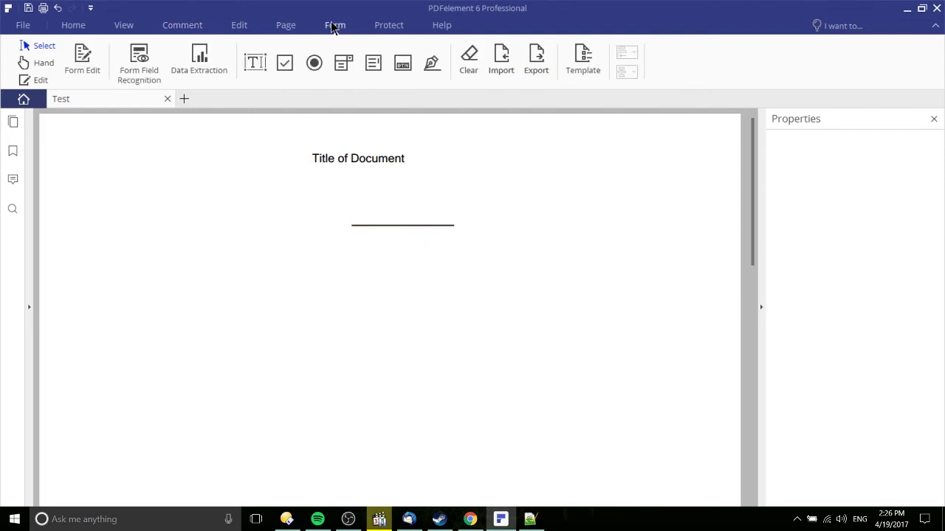
left_click(256, 63)
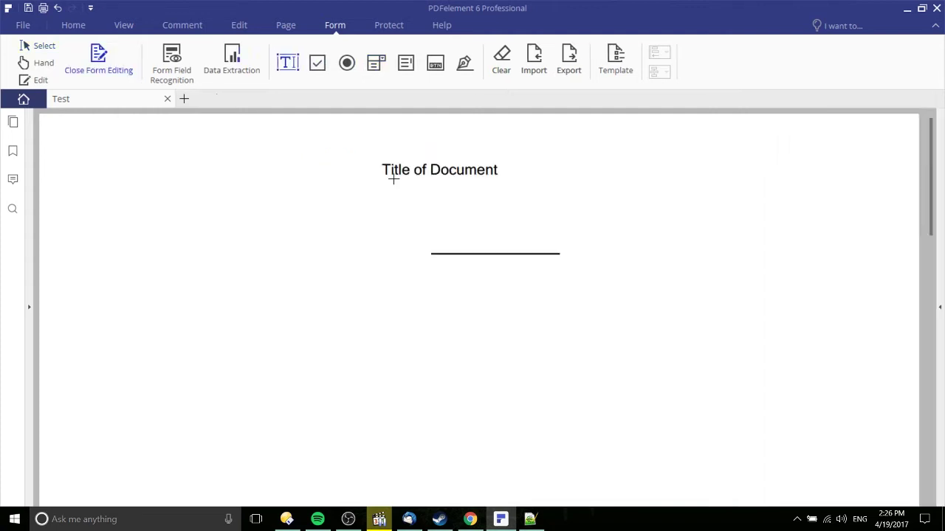
left_click(415, 217)
left_click_drag(581, 234, 561, 234)
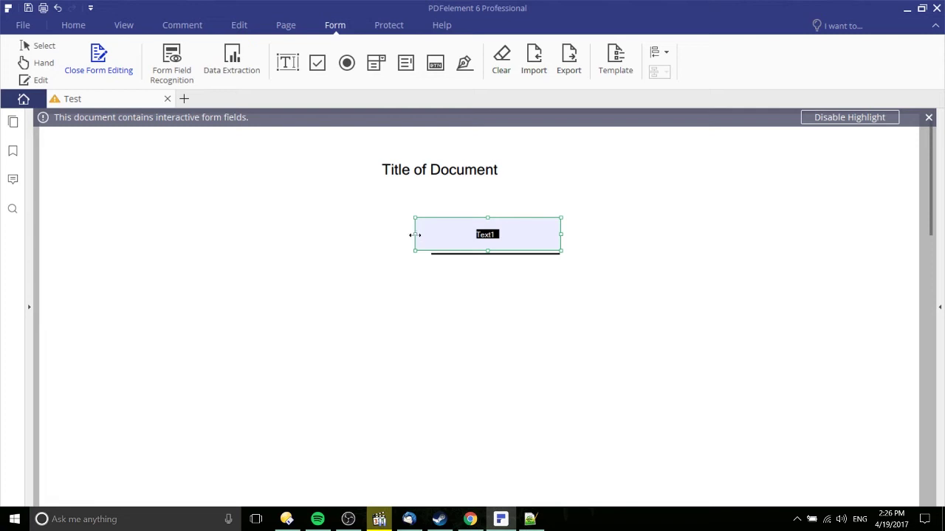
left_click_drag(415, 234, 431, 235)
Review the field's property tabs and rename it from Text1 to Name
double_click(471, 234)
left_click(366, 139)
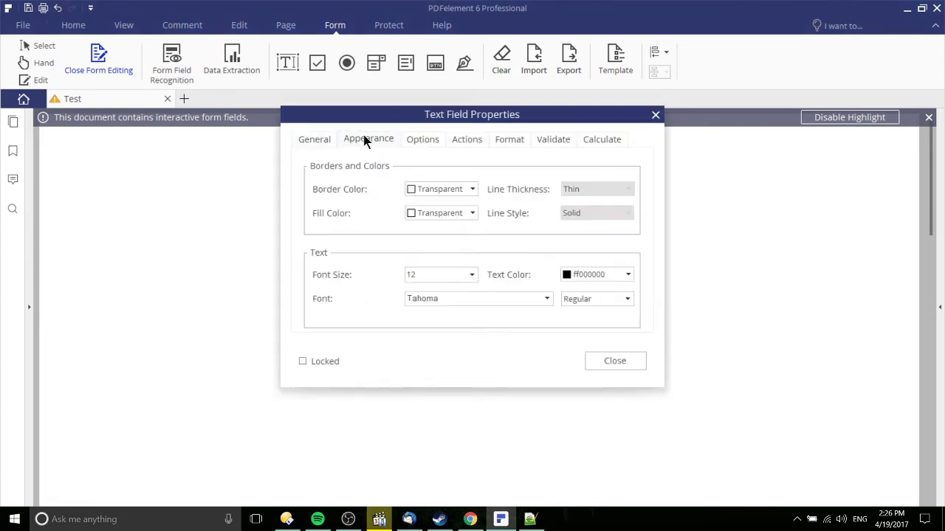
left_click(423, 140)
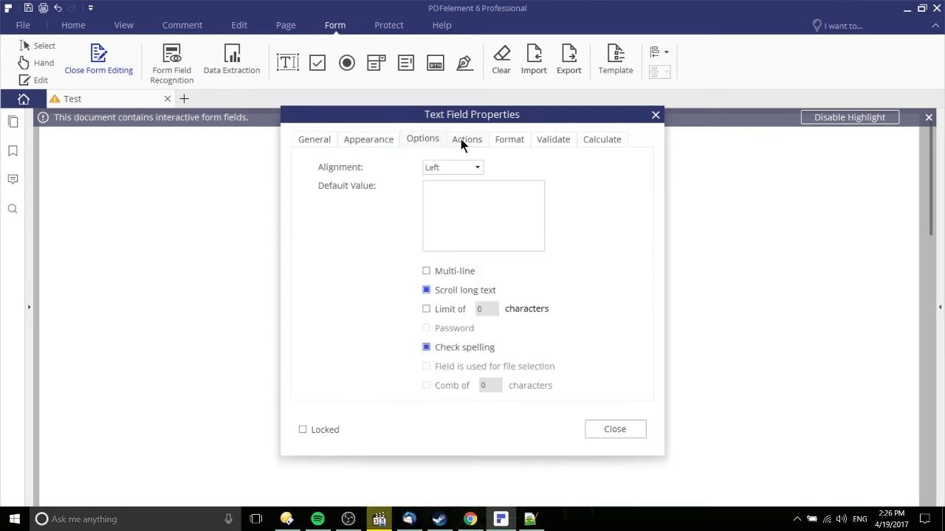
left_click(465, 140)
left_click(505, 139)
left_click(368, 139)
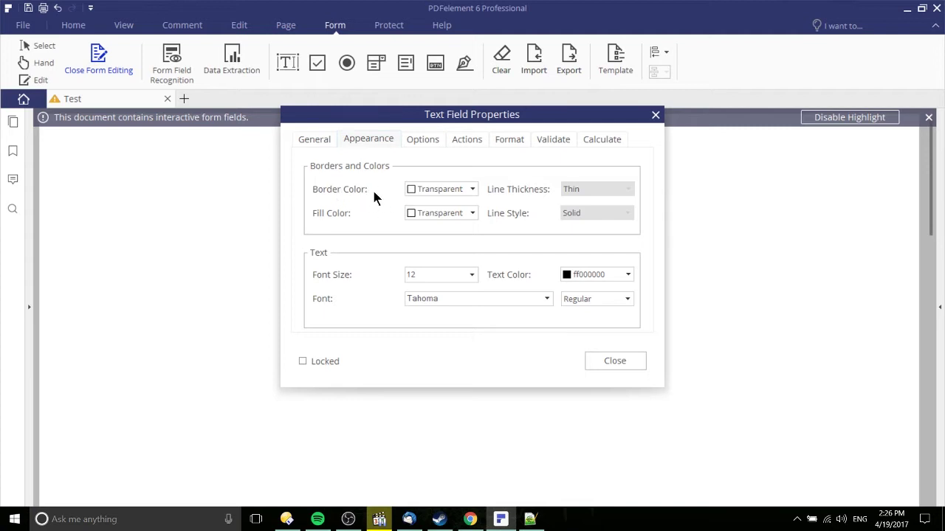
left_click(425, 140)
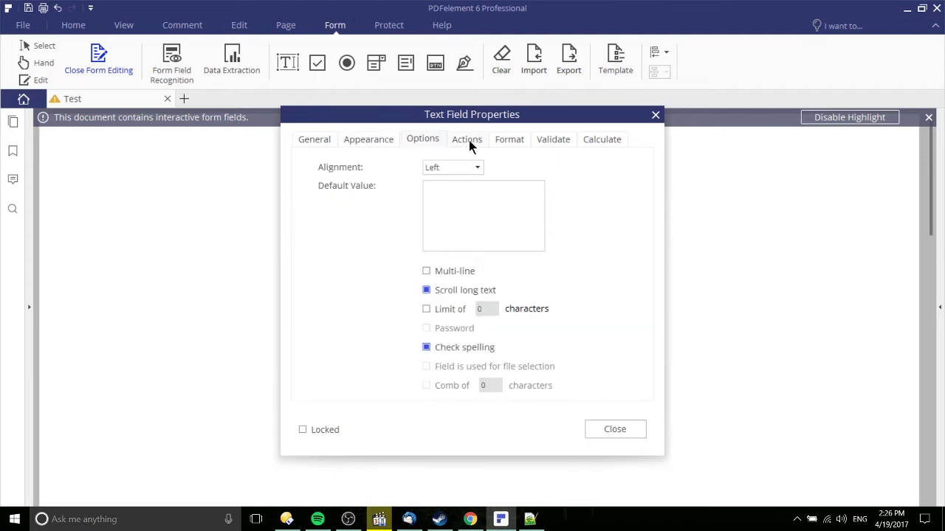
left_click(309, 140)
double_click(413, 167)
type("Name")
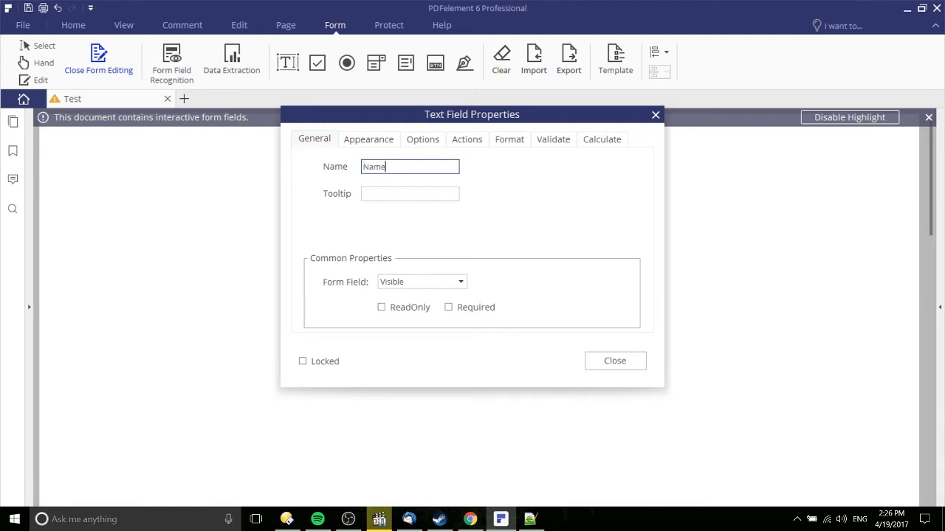
left_click(612, 361)
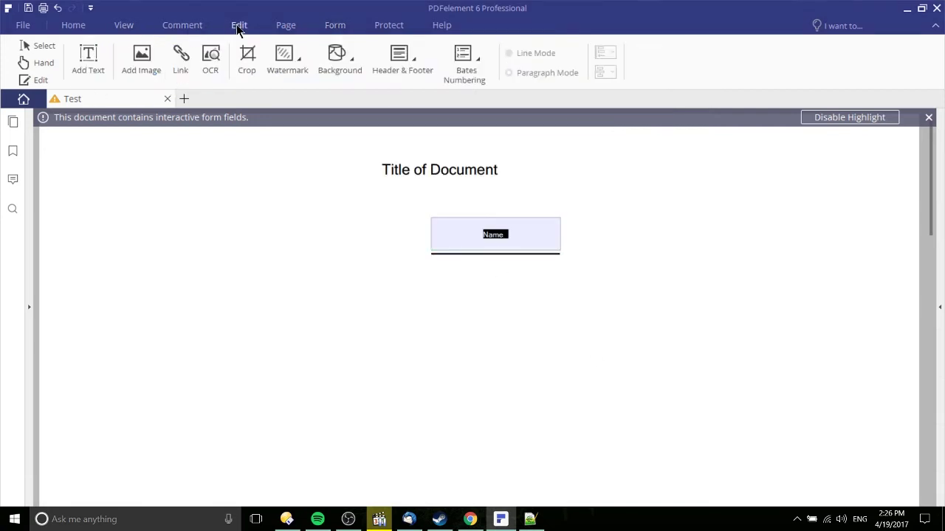
Add a 'Name' text label to the left of the field
left_click(88, 66)
left_click(246, 215)
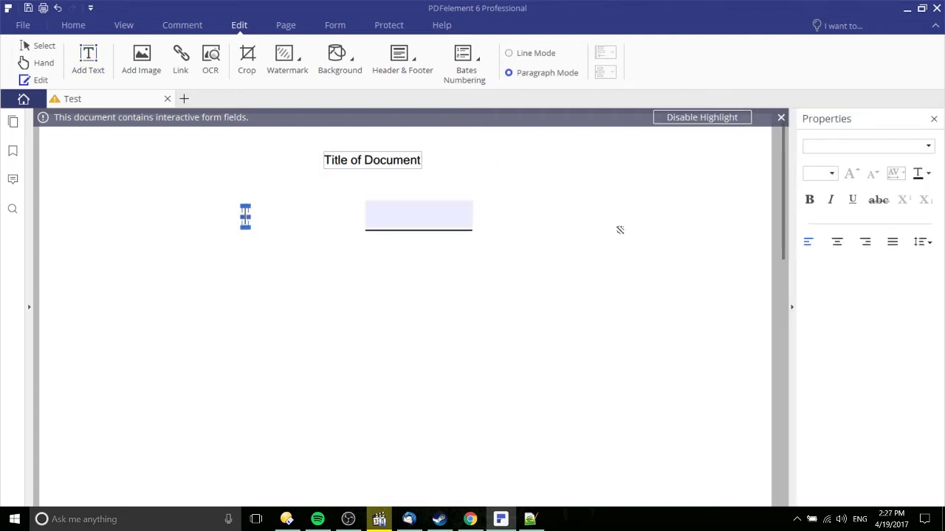
type("Name")
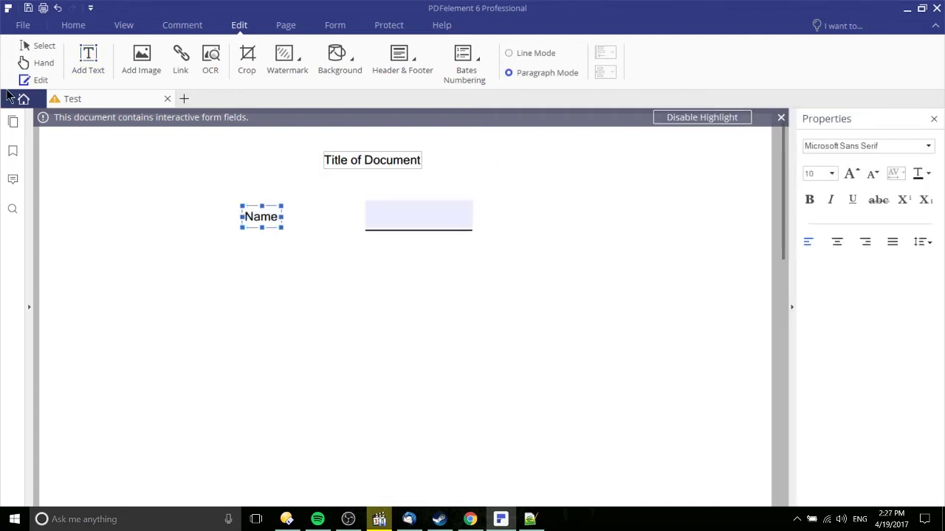
left_click(28, 47)
left_click(357, 237)
Move the Name label right beside the text field
left_click(23, 81)
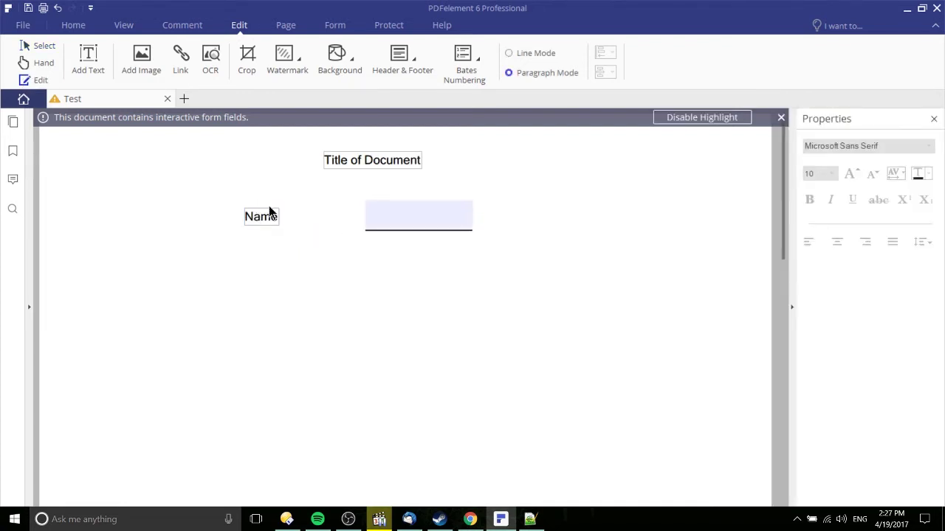
left_click(268, 207)
left_click(266, 213)
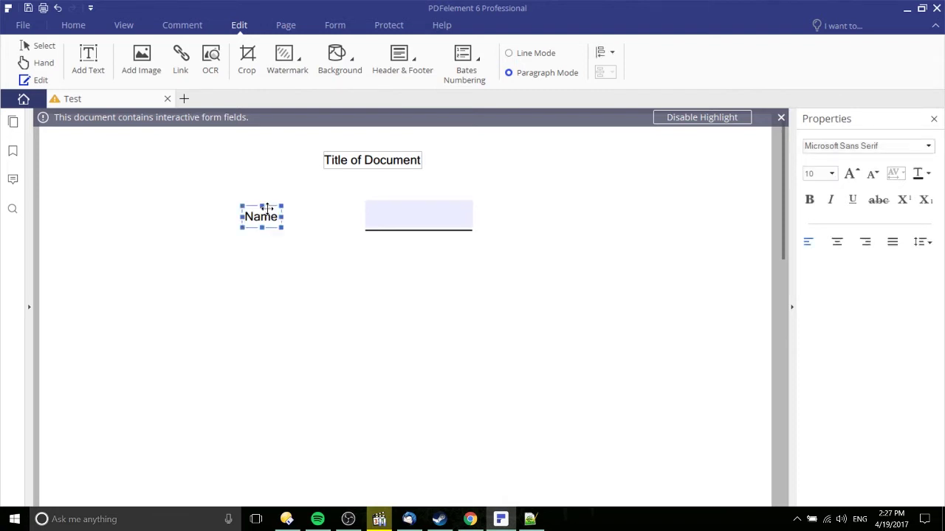
left_click_drag(274, 206, 330, 209)
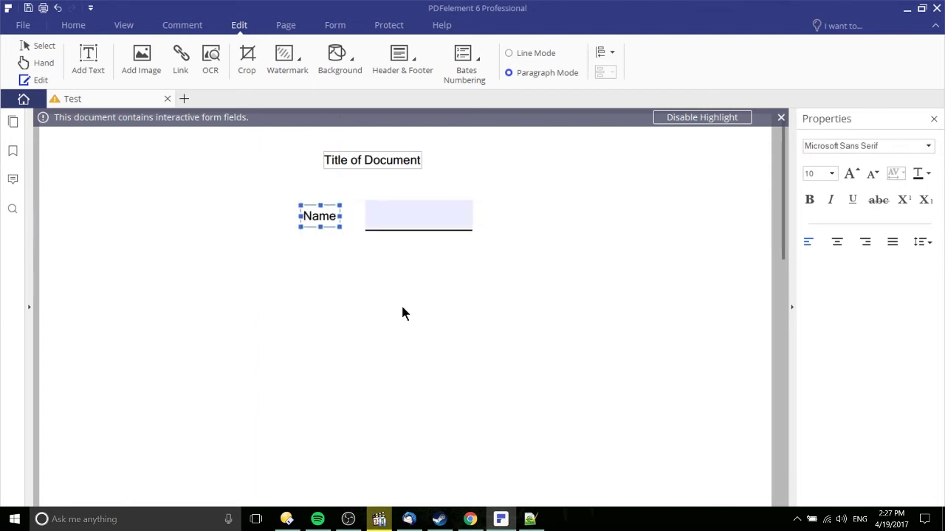
left_click(496, 285)
scroll(569, 293, "down", 1)
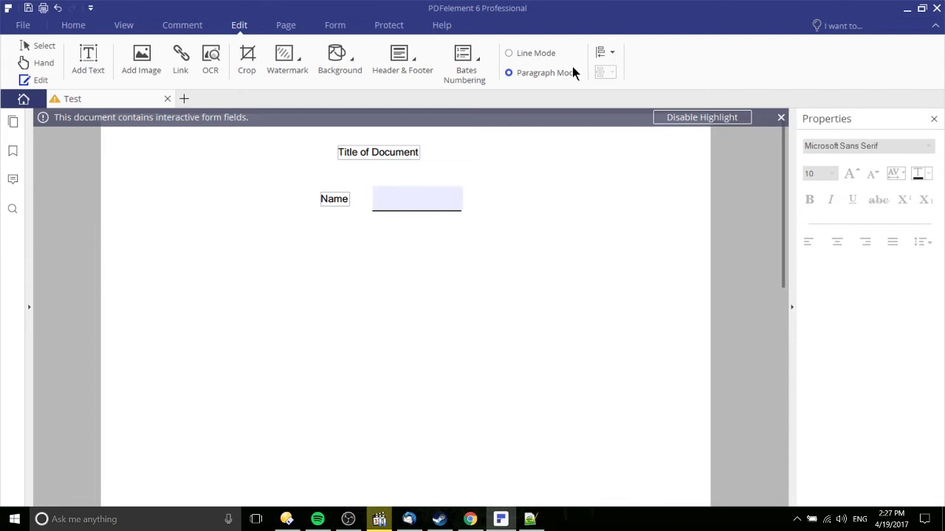
Add two check boxes and a radio button below the Name field
left_click(341, 26)
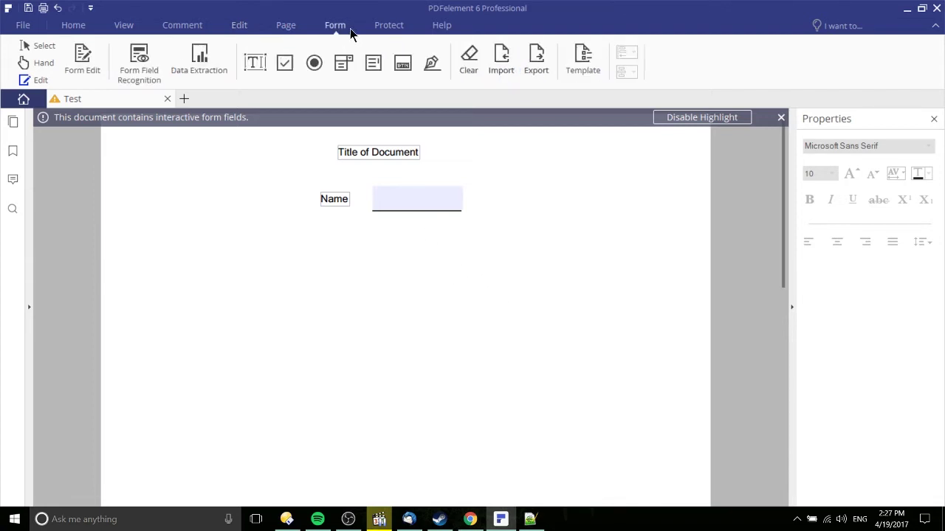
left_click(290, 68)
left_click(460, 234)
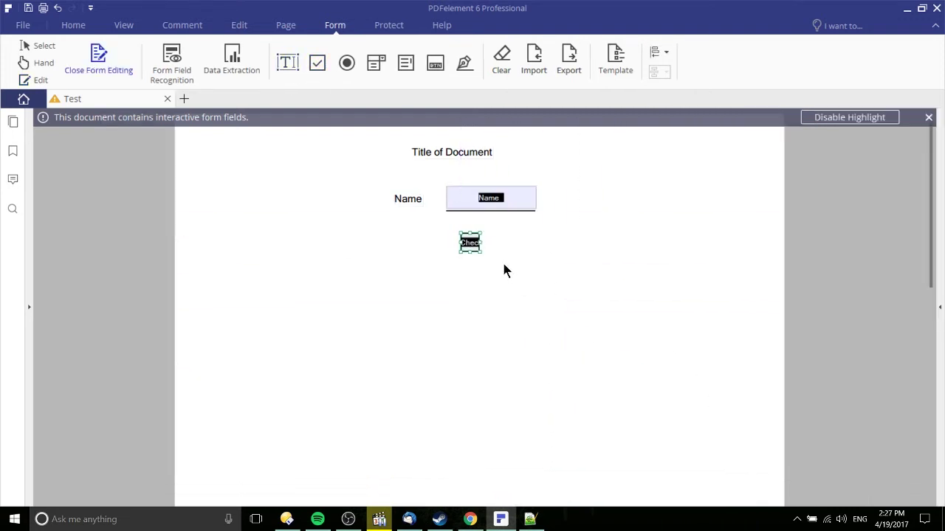
key("Escape")
left_click(346, 64)
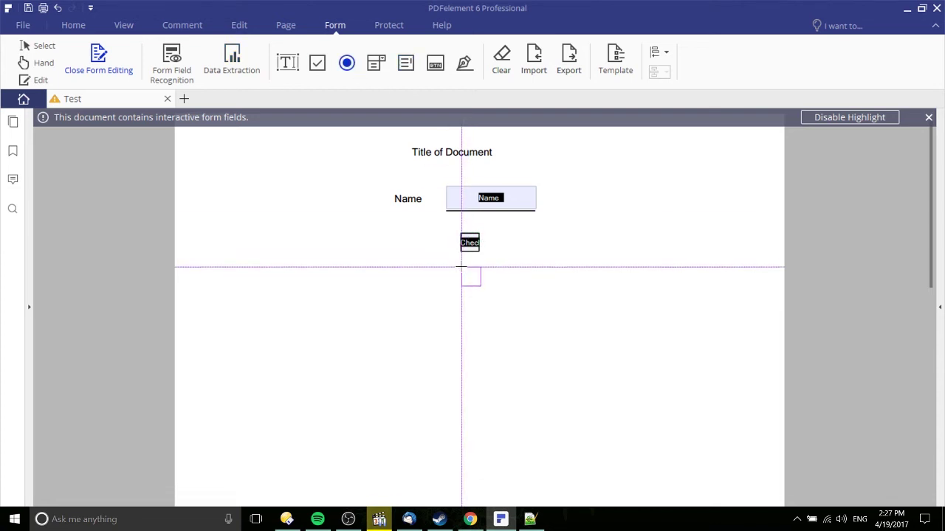
left_click(461, 267)
left_click(316, 63)
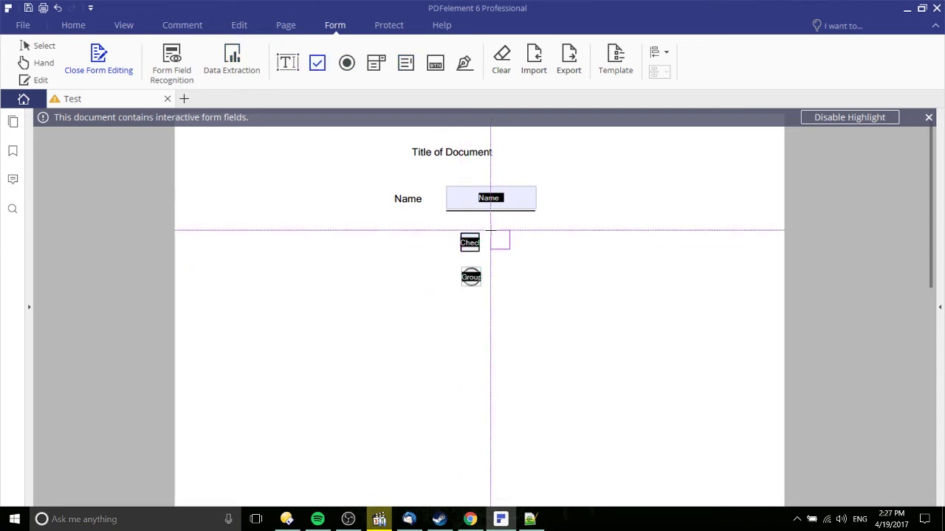
Leave form editing, tick both check boxes and select the radio button
left_click(488, 232)
left_click(111, 65)
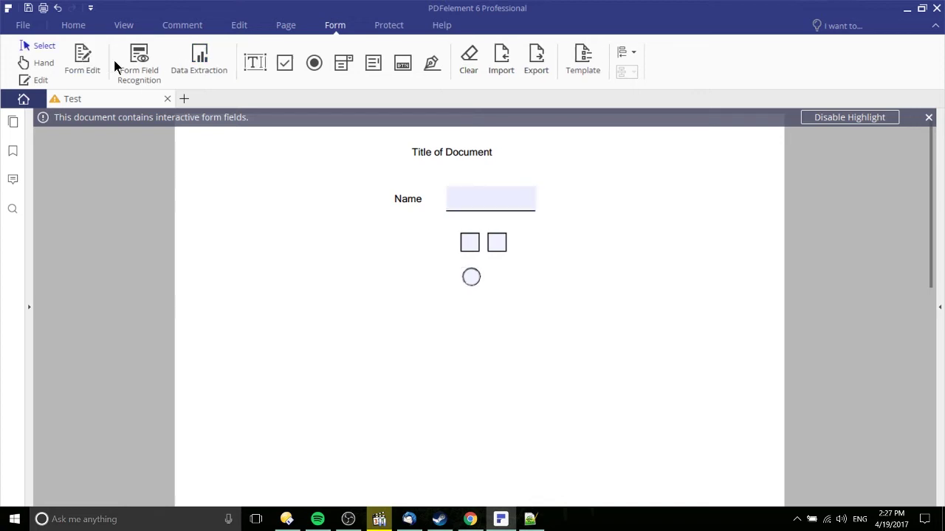
left_click(469, 245)
left_click(497, 243)
left_click(472, 279)
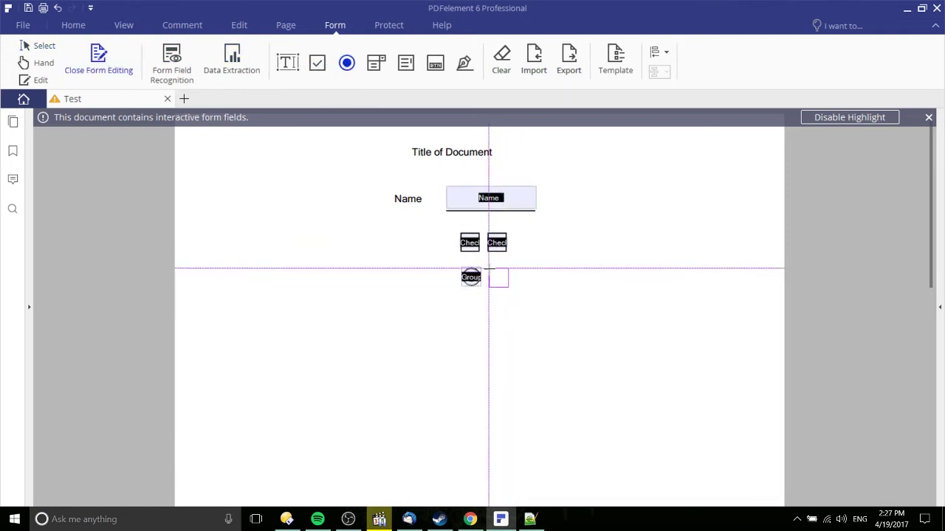
Add second and third radio buttons and review the first and third buttons' properties
left_click(499, 277)
left_click(348, 63)
left_click(511, 265)
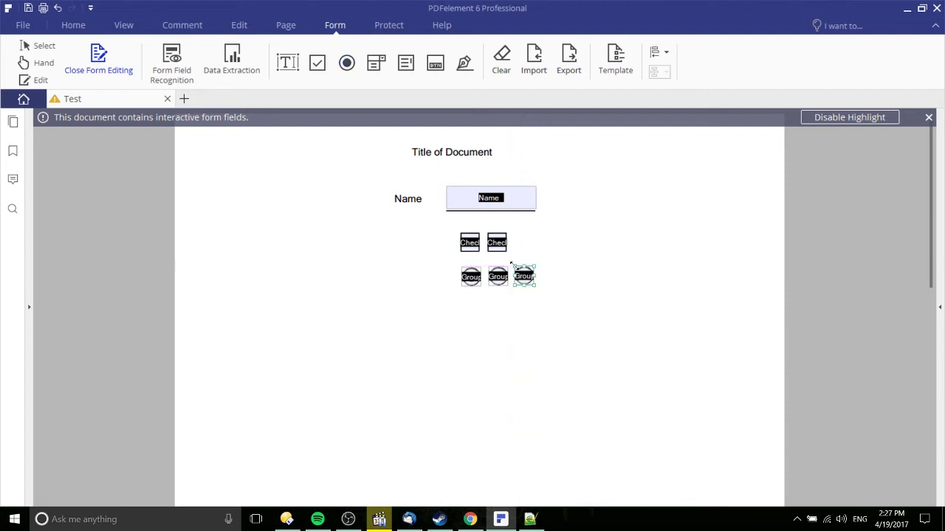
left_click(468, 278)
double_click(466, 279)
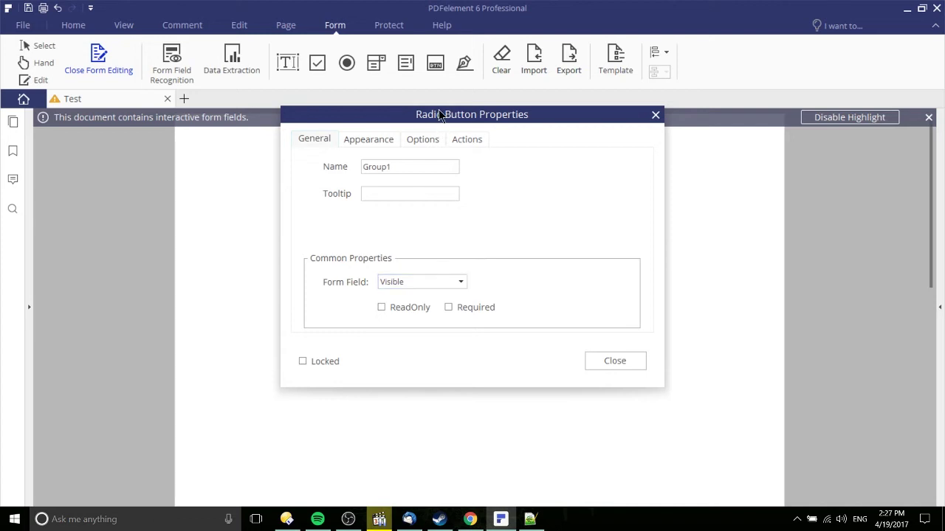
left_click(653, 116)
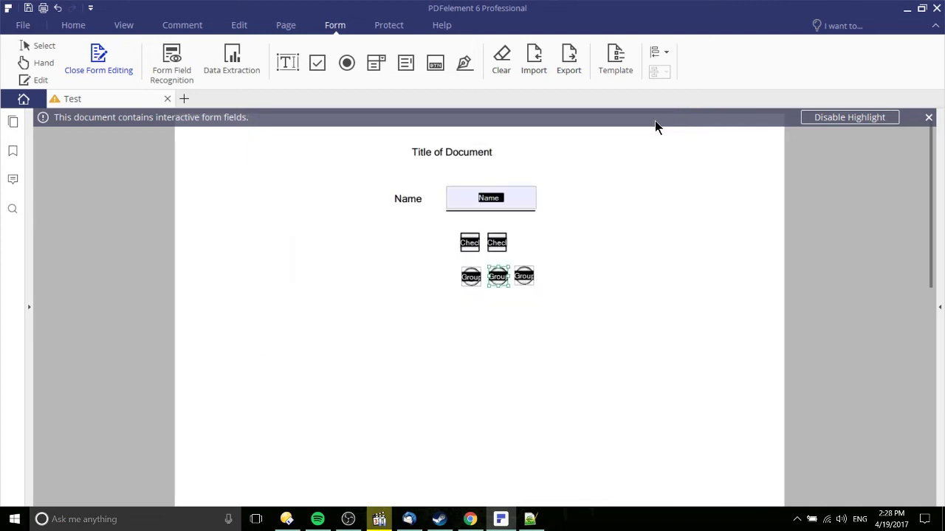
double_click(527, 274)
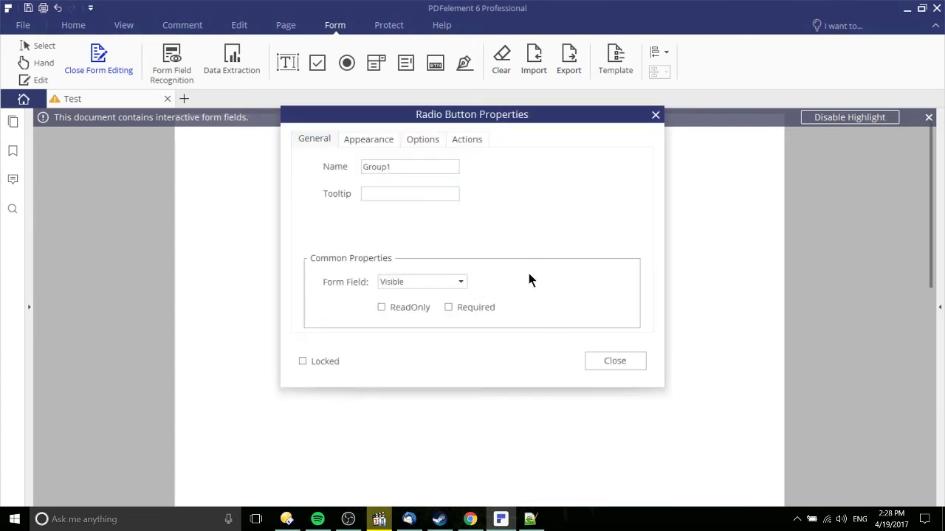
left_click(655, 117)
Close form editing and test choosing each of the three radio buttons
left_click(97, 56)
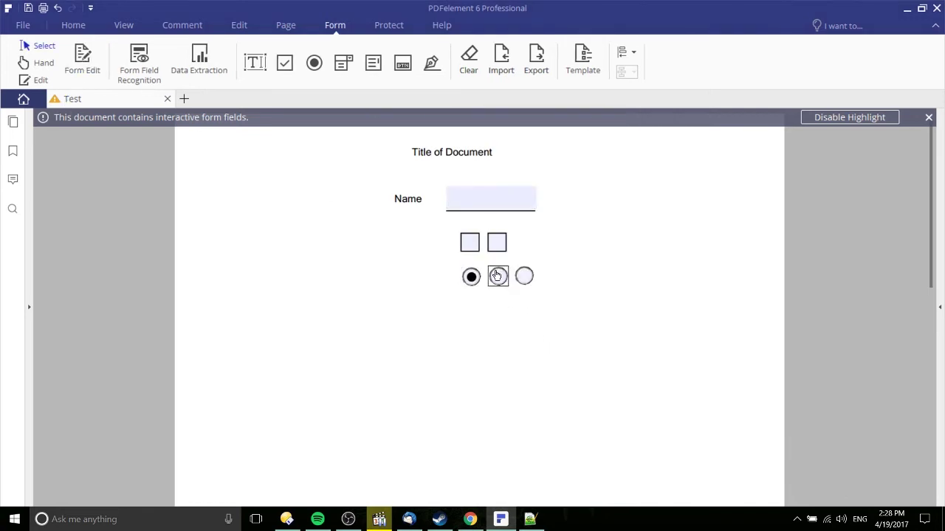
left_click(499, 277)
left_click(524, 276)
left_click(470, 276)
left_click(497, 277)
left_click(524, 276)
left_click(498, 277)
left_click(471, 276)
left_click(497, 278)
left_click(520, 278)
Toggle both check boxes off, leave the first radio button chosen, and focus the Name field
left_click(497, 246)
left_click(464, 249)
left_click(497, 248)
left_click(469, 243)
left_click(471, 277)
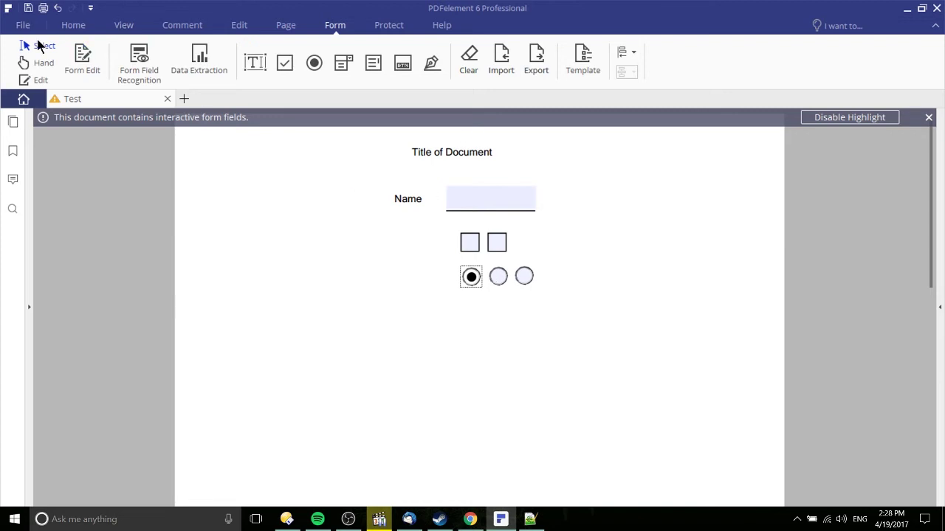
left_click(447, 204)
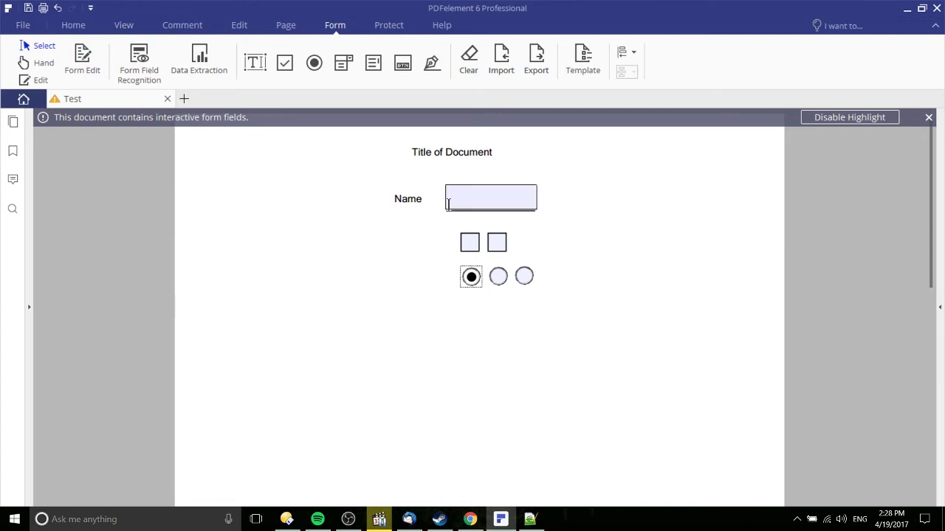
Add a digital signature field below the radio buttons and review its properties
left_click(345, 70)
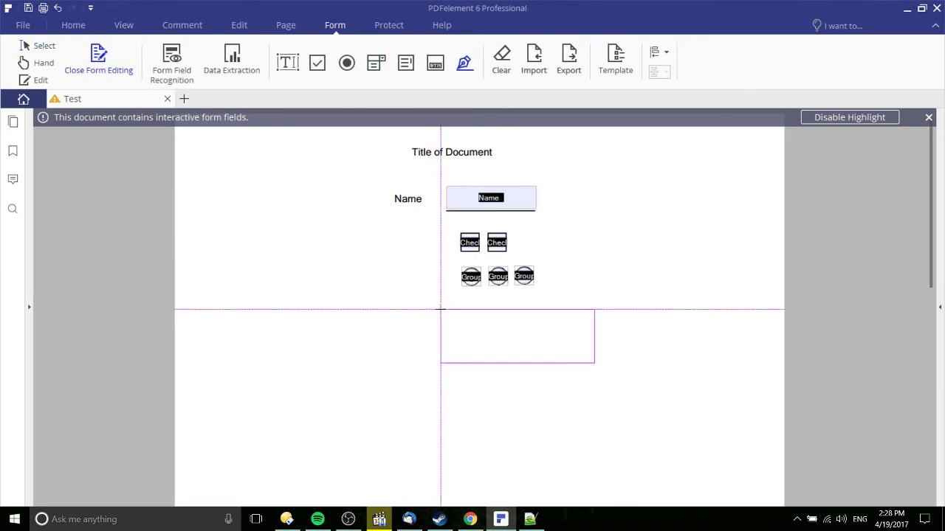
left_click(441, 310)
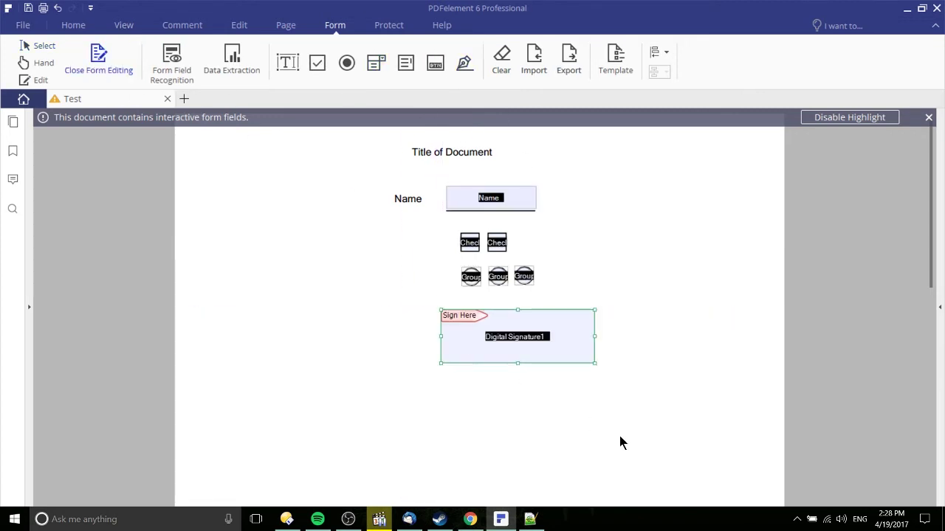
double_click(489, 336)
left_click(650, 116)
Try signing, cancel the Add Digital ID prompt, and export the form data as Test.fdf
left_click(83, 57)
left_click(481, 336)
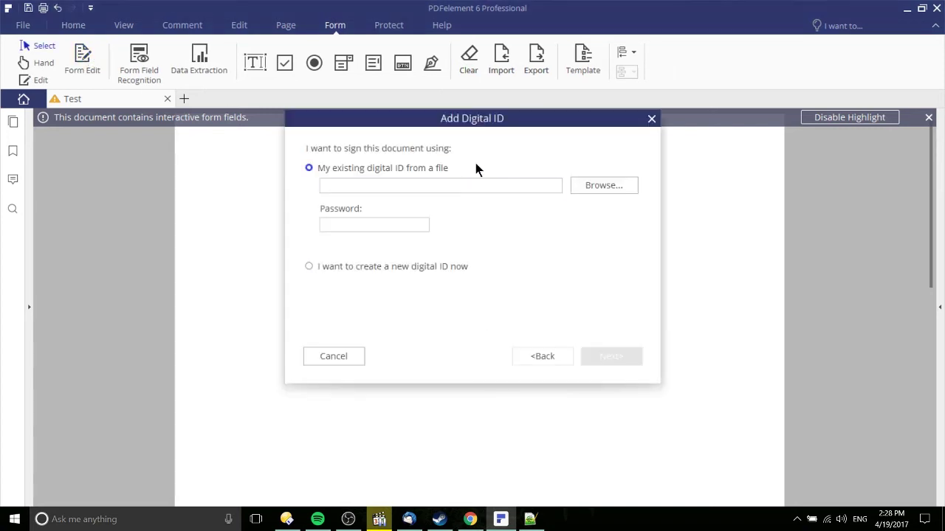
left_click(651, 119)
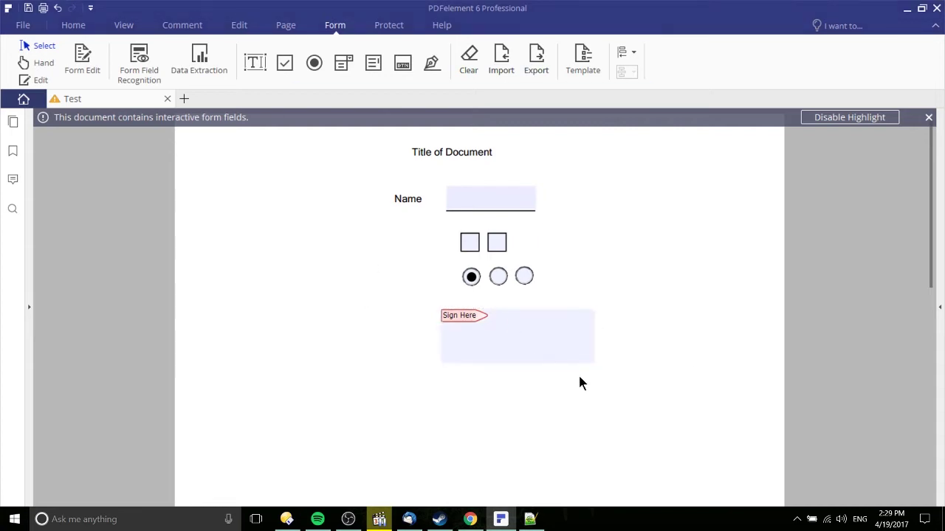
left_click(527, 66)
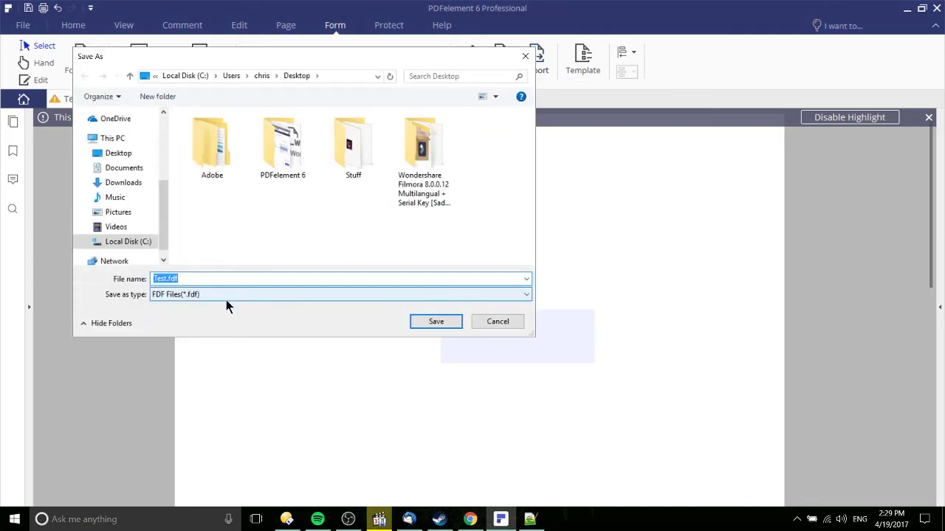
left_click(455, 323)
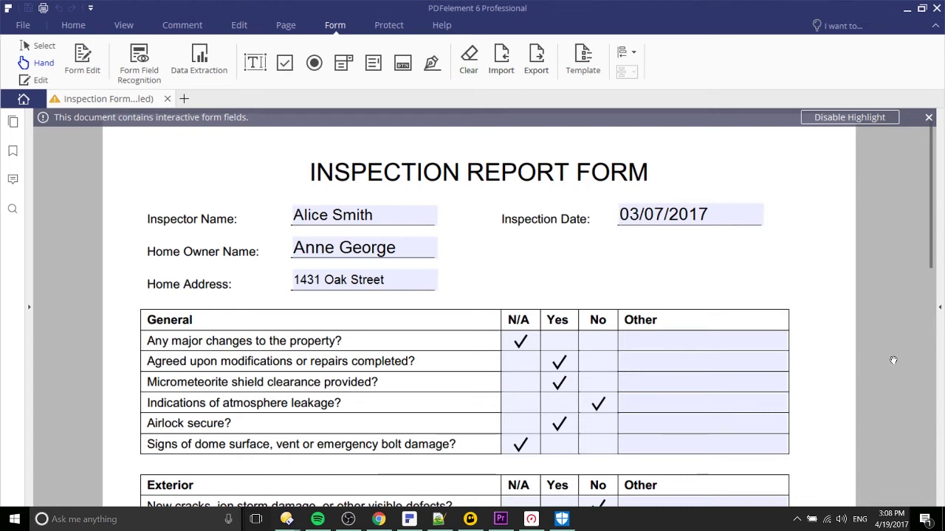
Extract the PDF form field data to DataEtract.csv, replacing the existing file
left_click(200, 59)
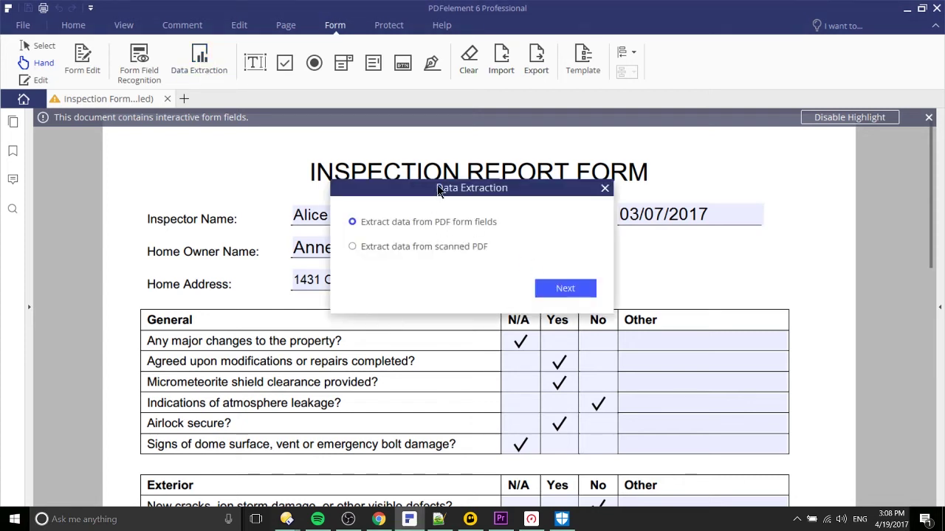
left_click_drag(444, 189, 440, 201)
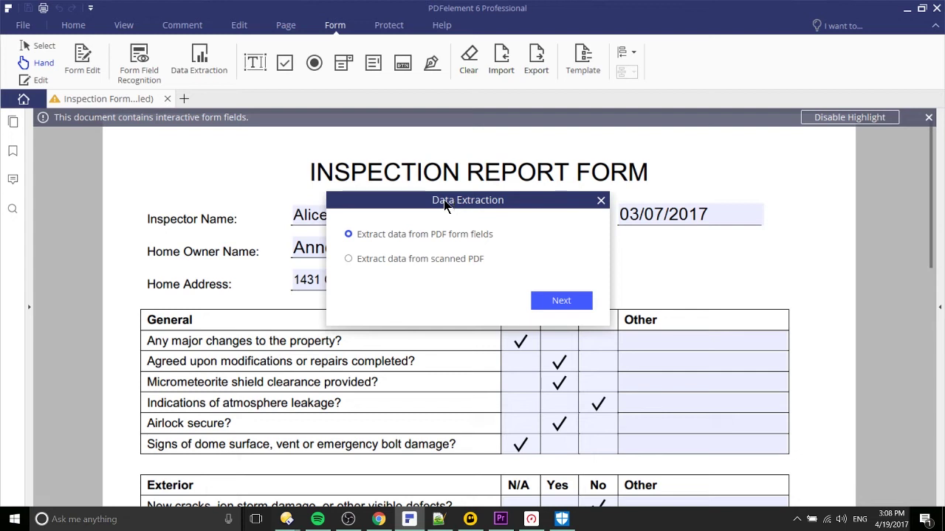
left_click_drag(455, 196, 475, 200)
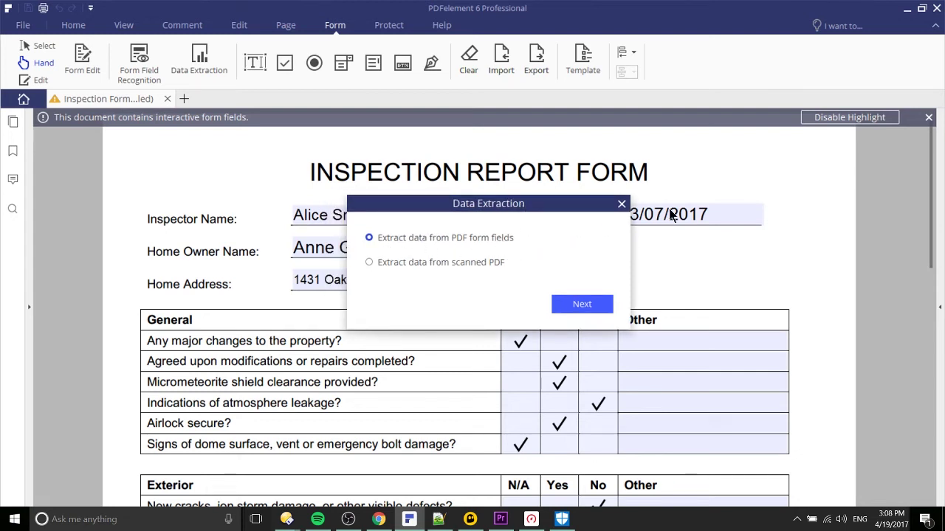
left_click_drag(559, 208, 354, 167)
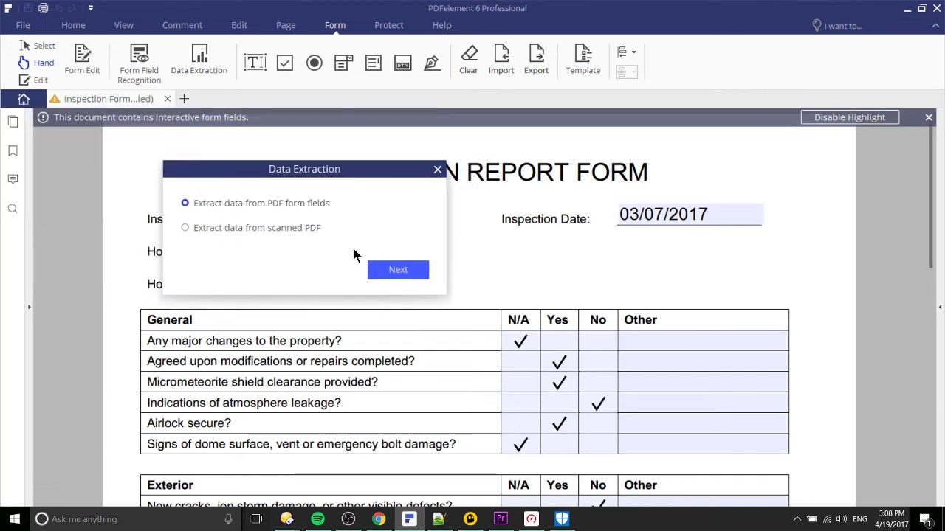
left_click(417, 275)
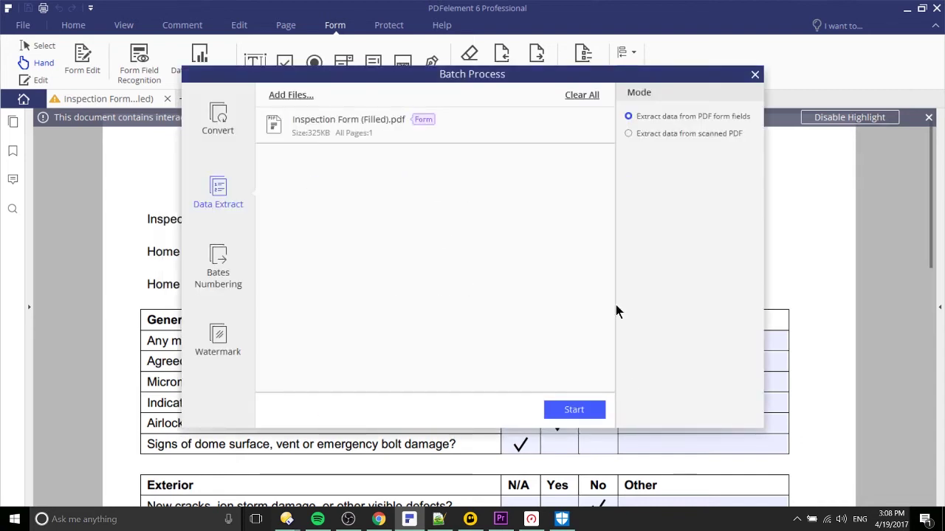
left_click_drag(548, 74, 433, 107)
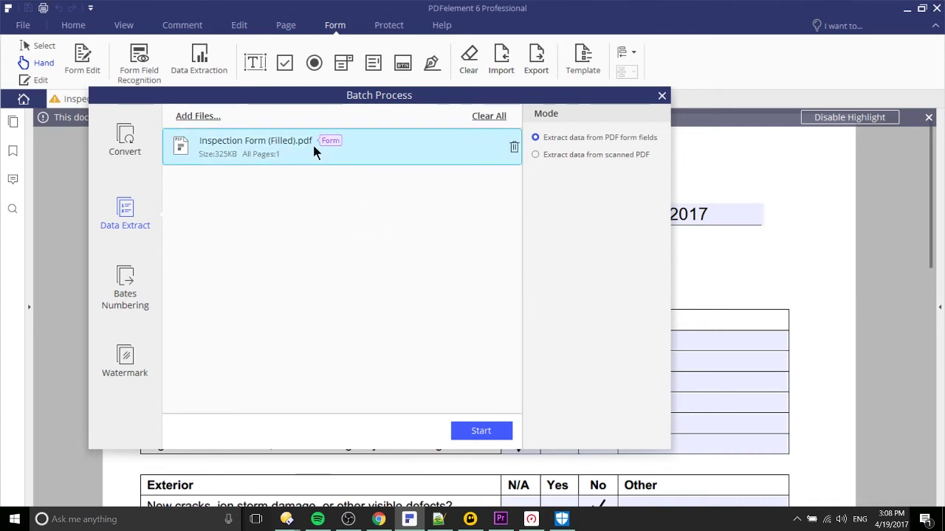
left_click(507, 433)
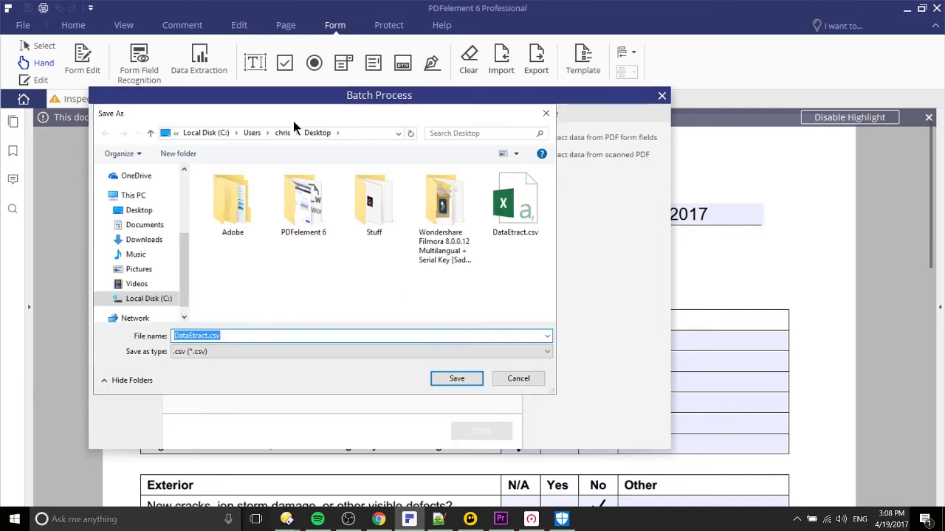
double_click(535, 229)
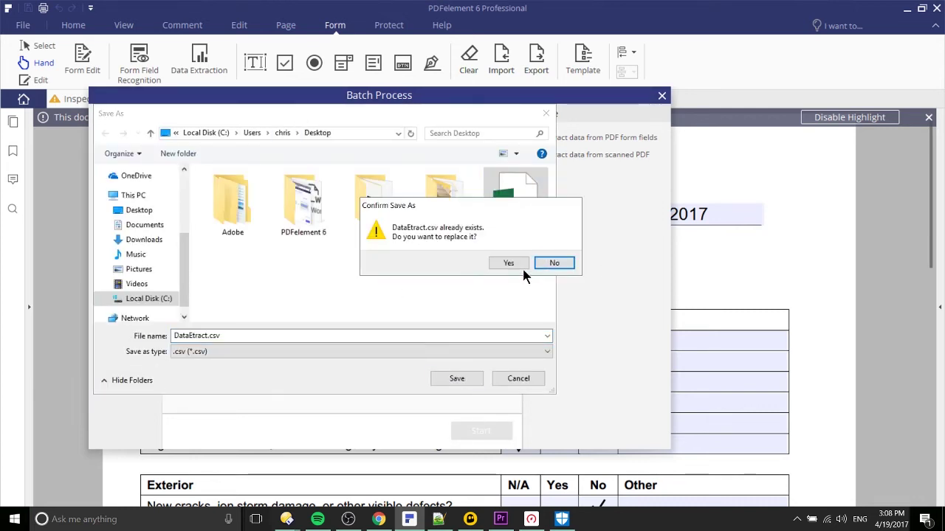
left_click(520, 265)
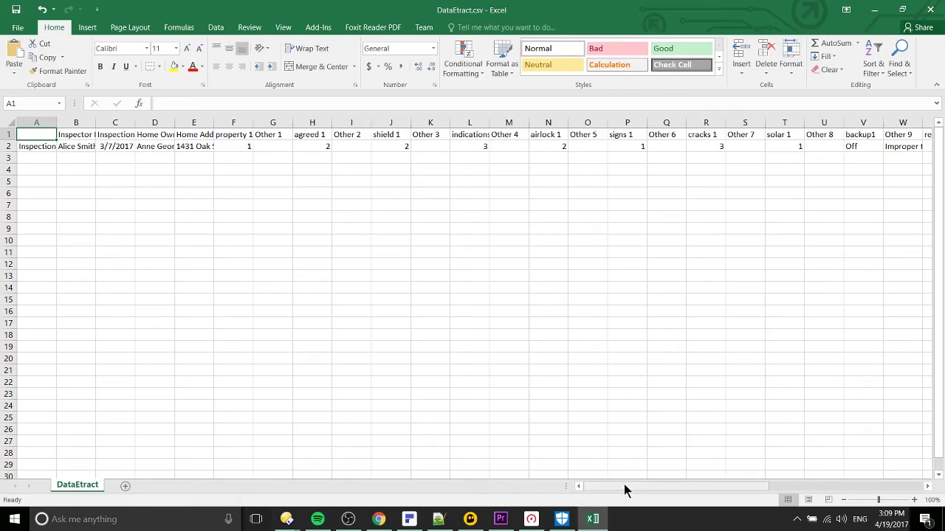
Resize column A so 'Inspection Form (Filled).pdf' fits fully
mouse_move(625, 486)
left_mouse_down()
mouse_move(812, 488)
mouse_move(616, 489)
left_mouse_up()
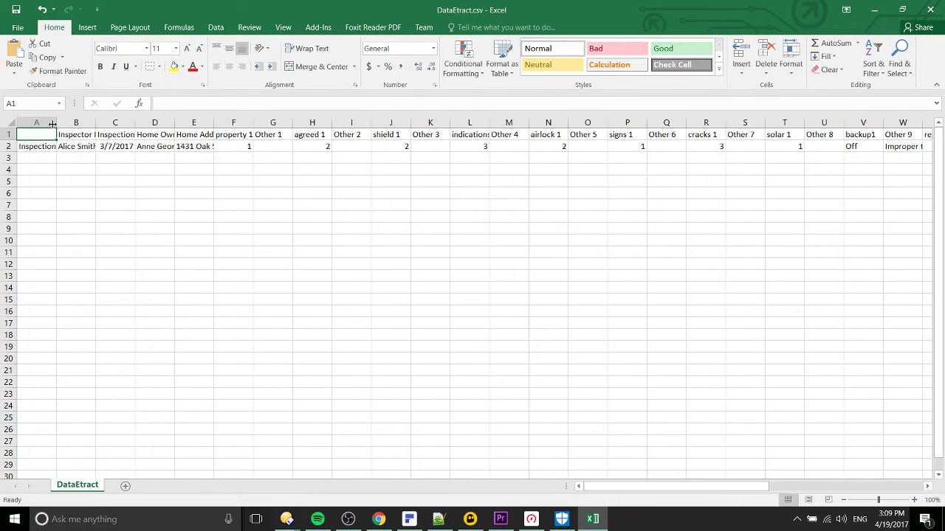
left_click_drag(56, 122, 210, 122)
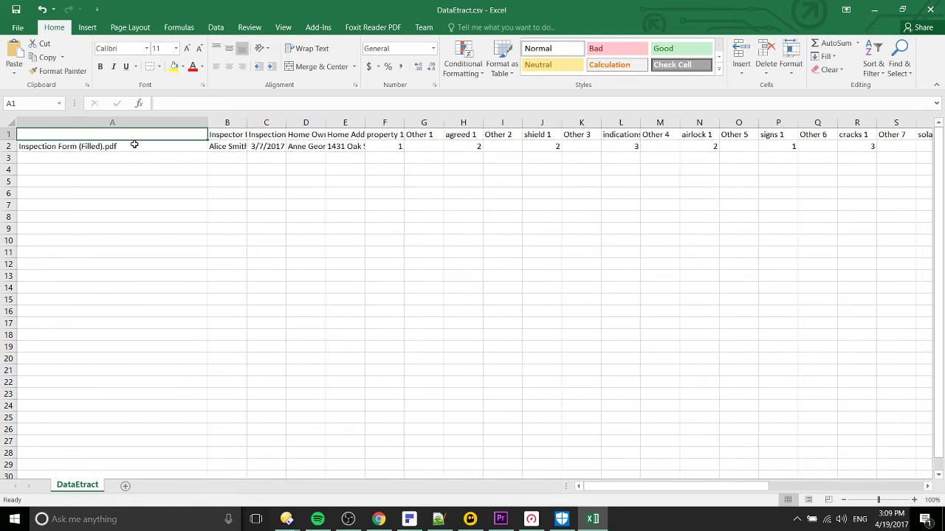
left_click_drag(211, 126, 122, 124)
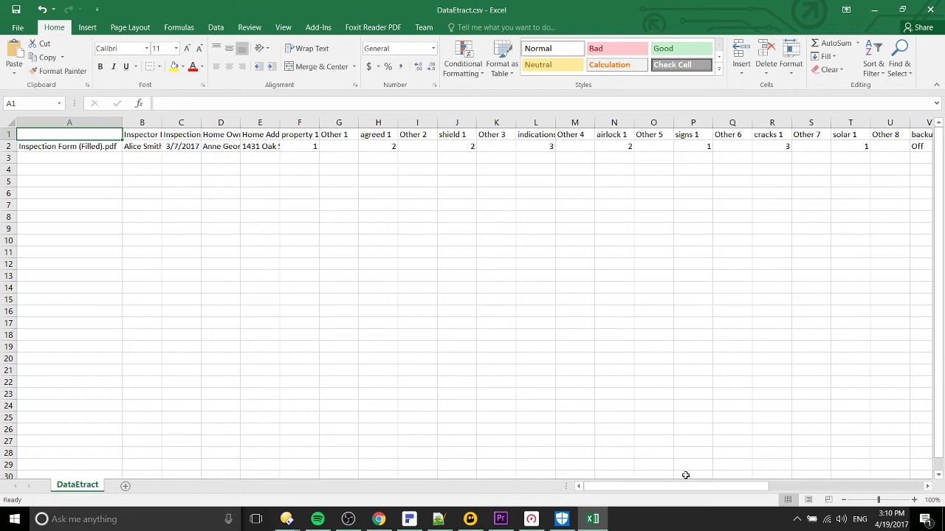
left_click_drag(705, 487, 633, 472)
Convert the filled form to Word as Inspection Form (Filled).docx, overwriting the old file
left_click(409, 519)
left_click(76, 27)
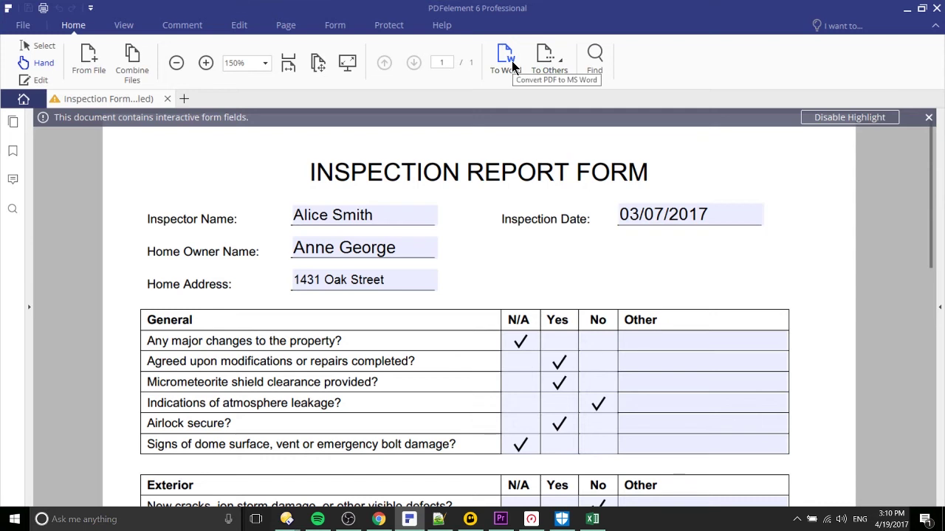
left_click(542, 61)
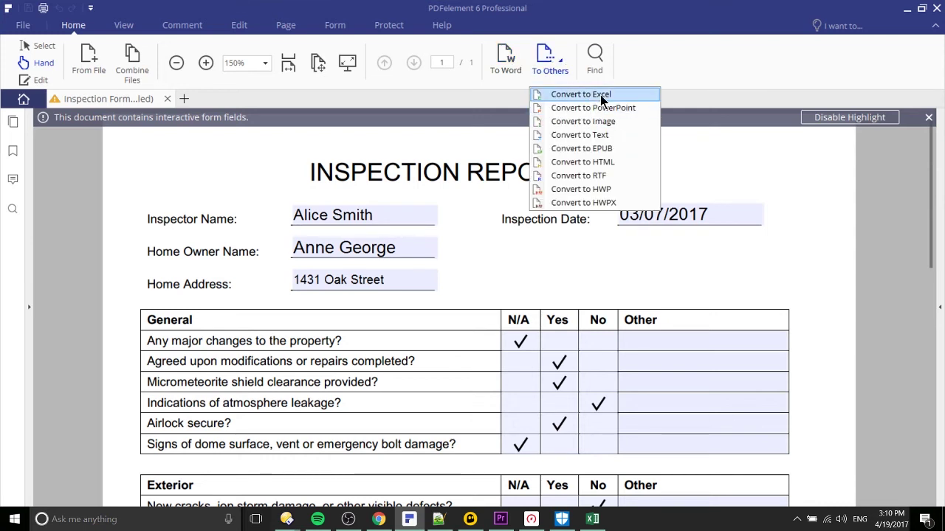
left_click(620, 168)
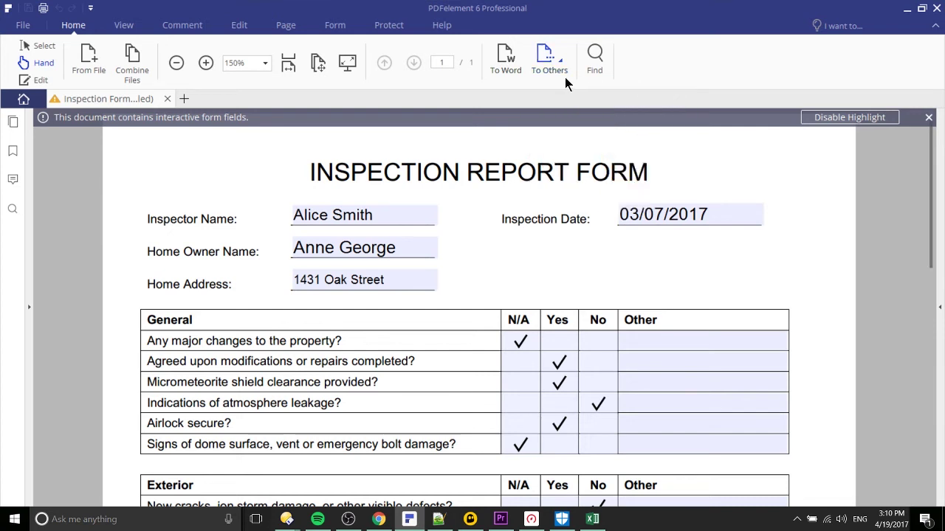
left_click(506, 68)
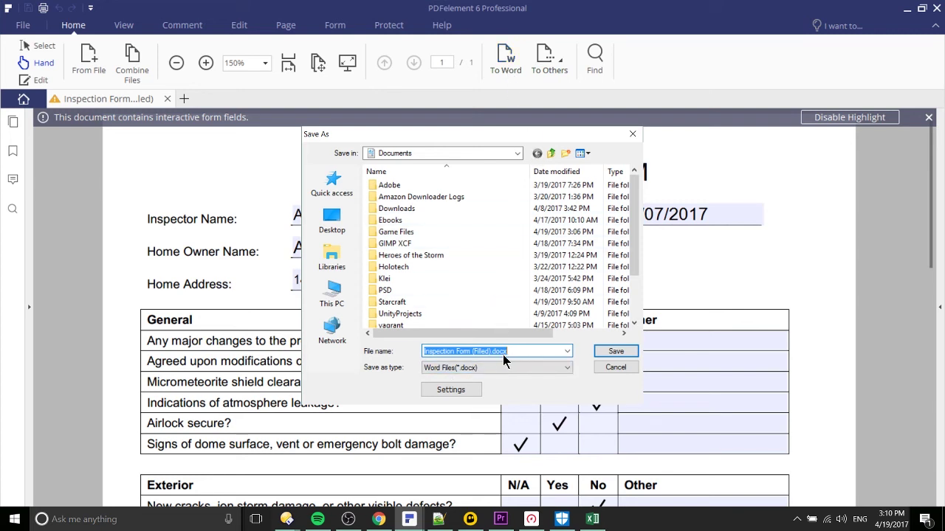
left_click(610, 354)
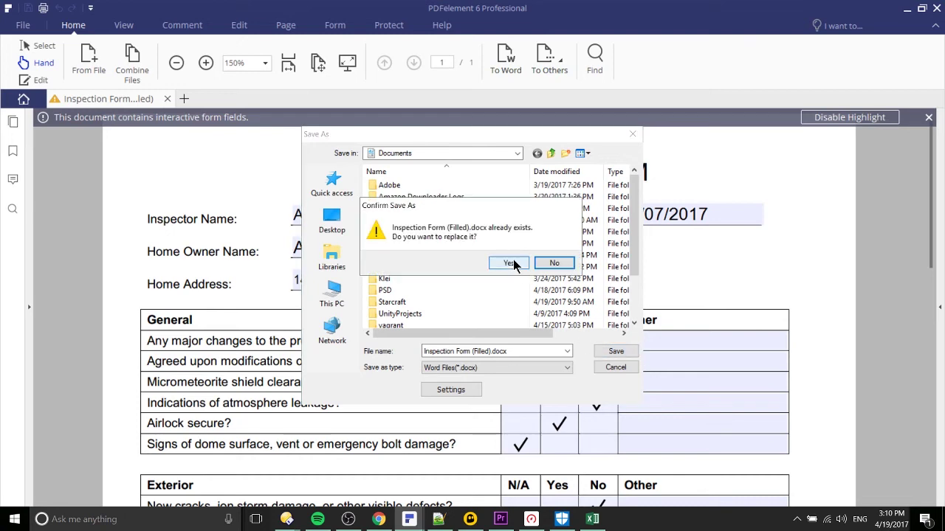
left_click(511, 264)
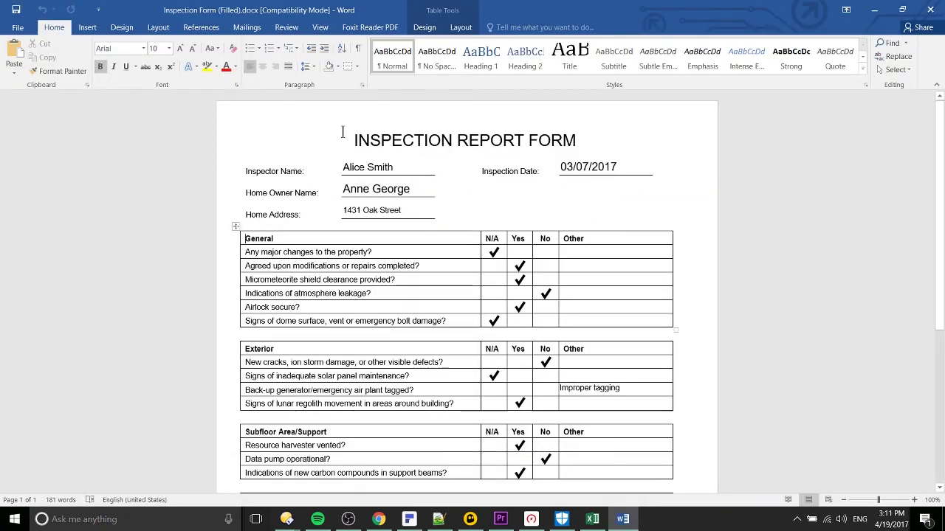
Scroll through the converted Word form from the title down to the signatures
scroll(583, 151, "down", 3)
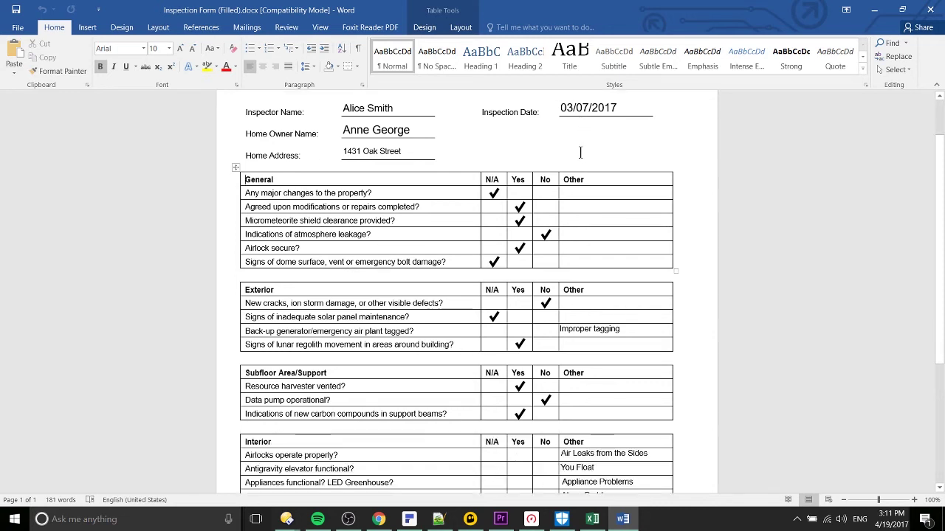
scroll(583, 151, "down", 2)
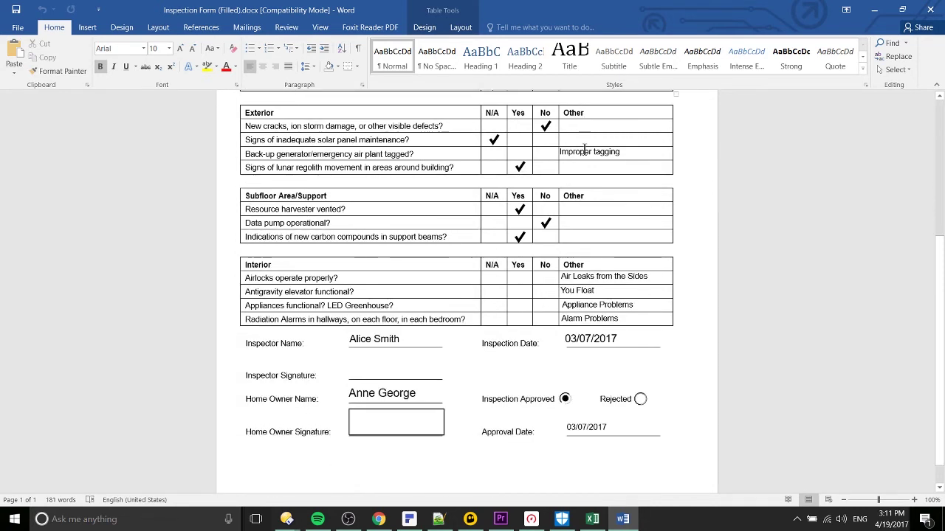
scroll(671, 265, "down", 1)
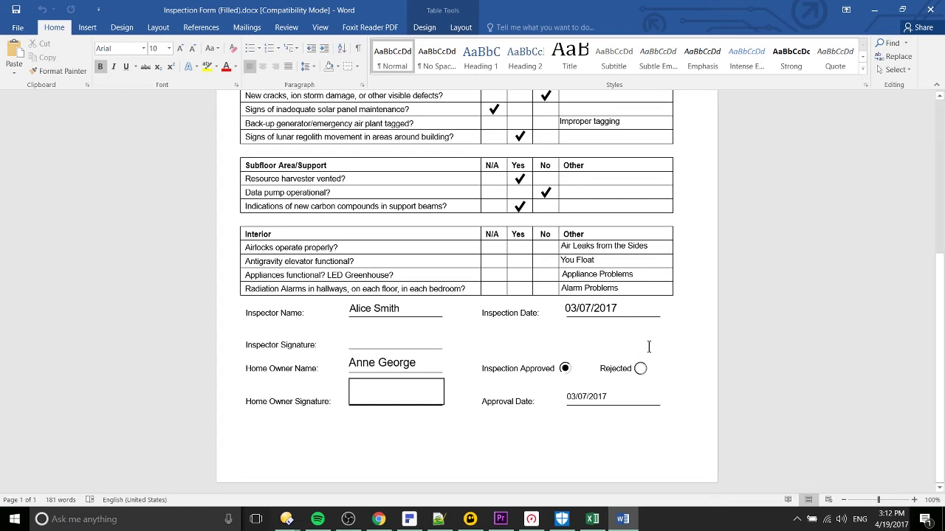
scroll(680, 377, "up", 2)
scroll(680, 377, "up", 5)
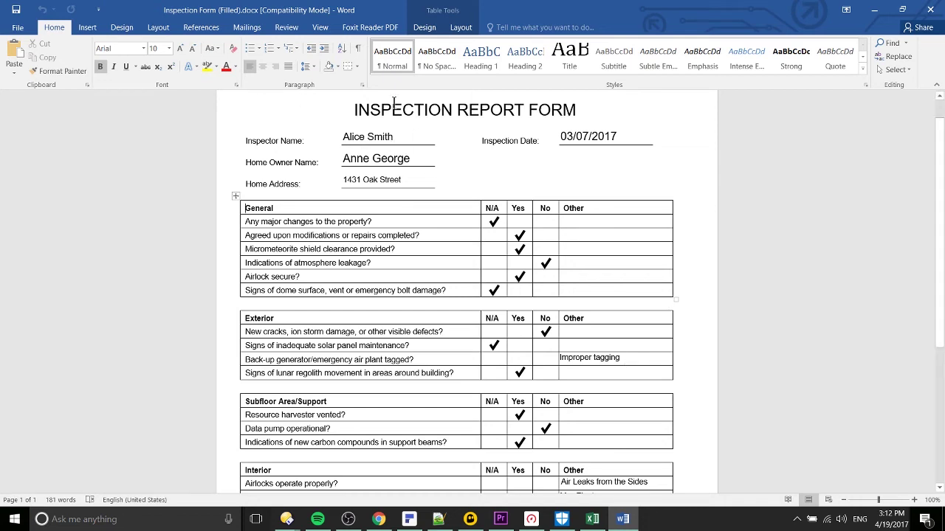
scroll(576, 199, "down", 7)
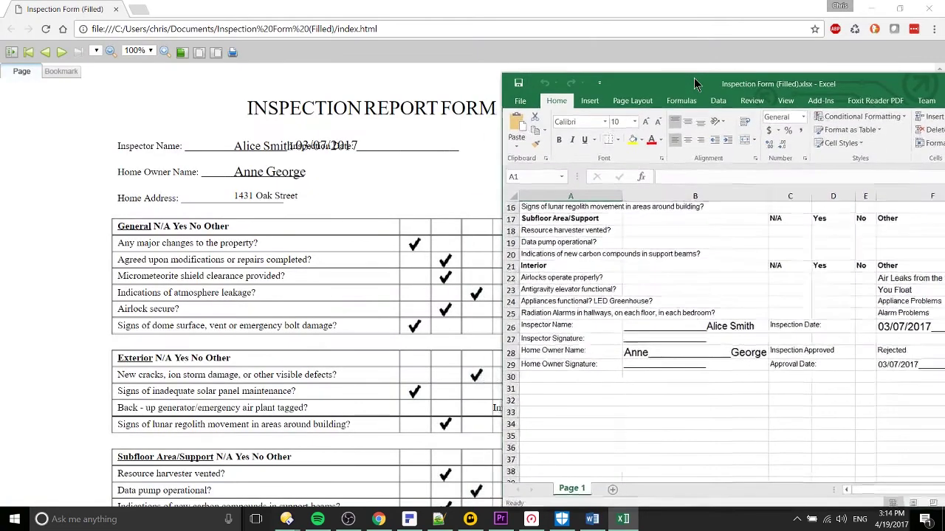
left_click_drag(694, 84, 798, 84)
left_click(506, 160)
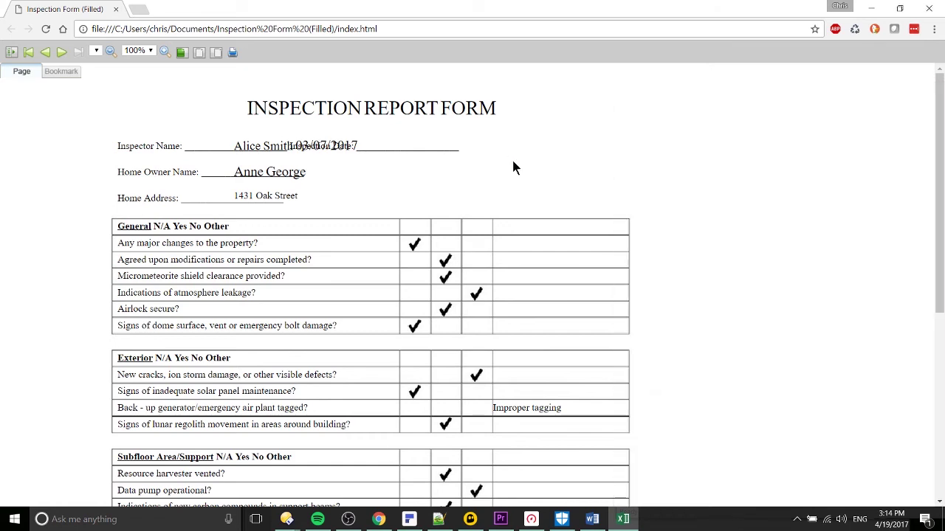
scroll(421, 169, "down", 2)
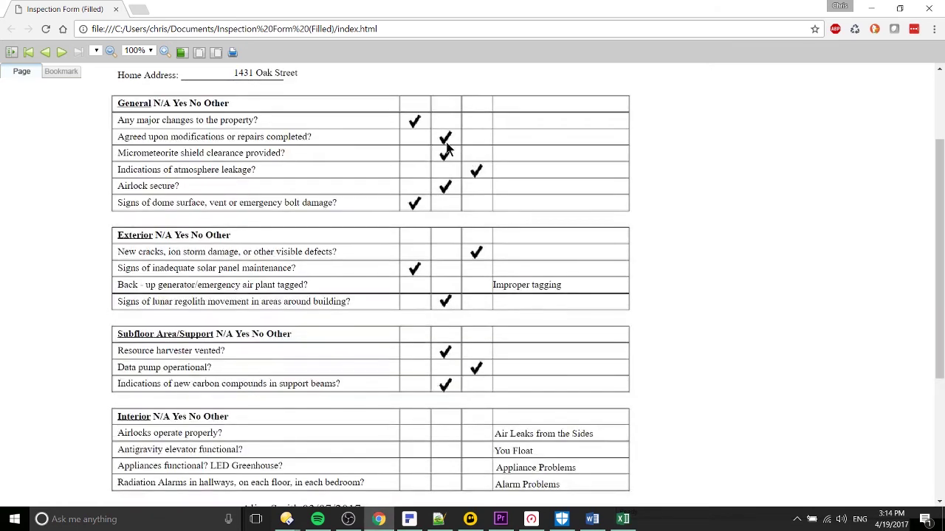
scroll(446, 159, "down", 3)
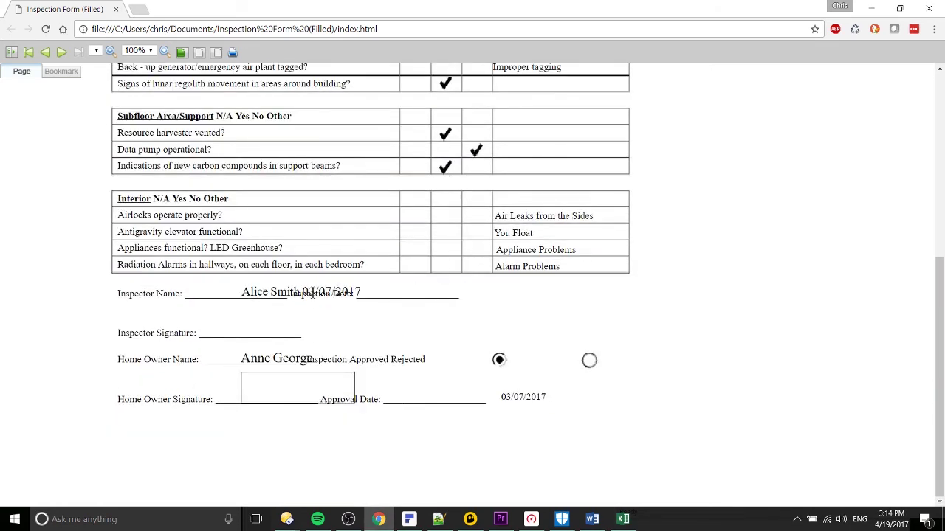
left_click_drag(301, 293, 397, 292)
left_click(347, 292)
scroll(373, 246, "up", 5)
scroll(417, 164, "down", 2)
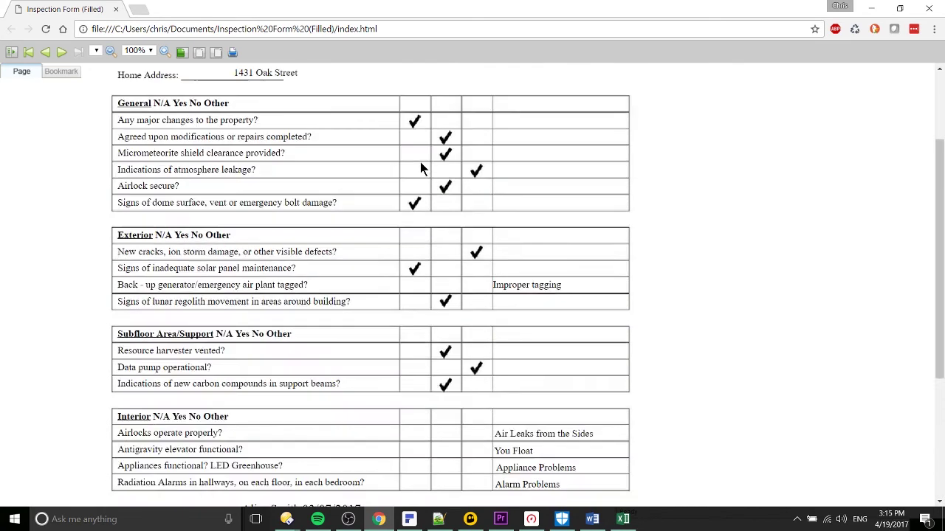
left_click(623, 519)
left_click_drag(729, 83, 444, 62)
scroll(611, 251, "up", 2)
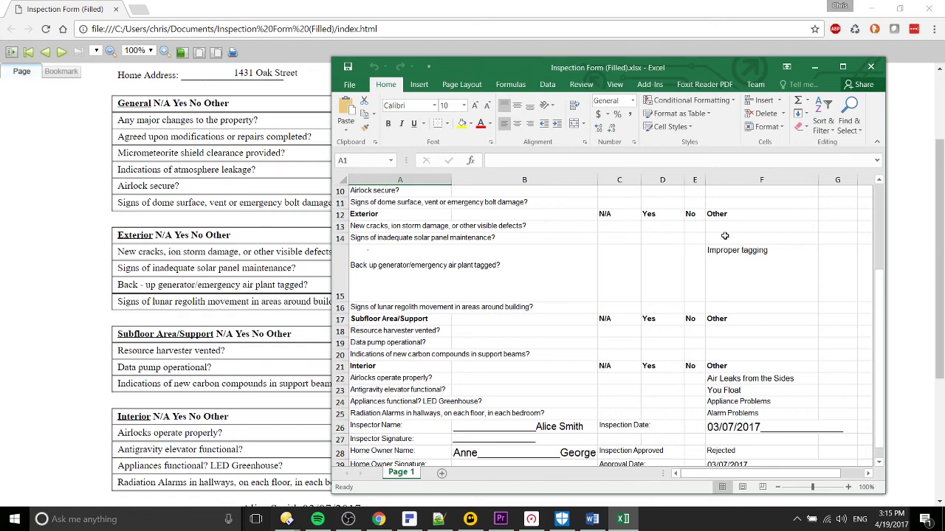
Remove the leading underscores from the name and address cells B2–B4
scroll(688, 228, "up", 2)
scroll(688, 231, "up", 1)
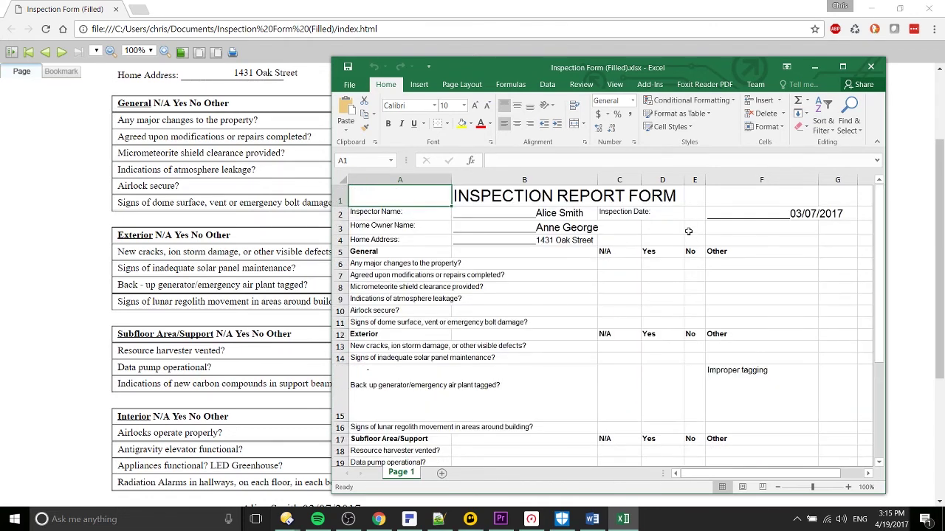
double_click(536, 210)
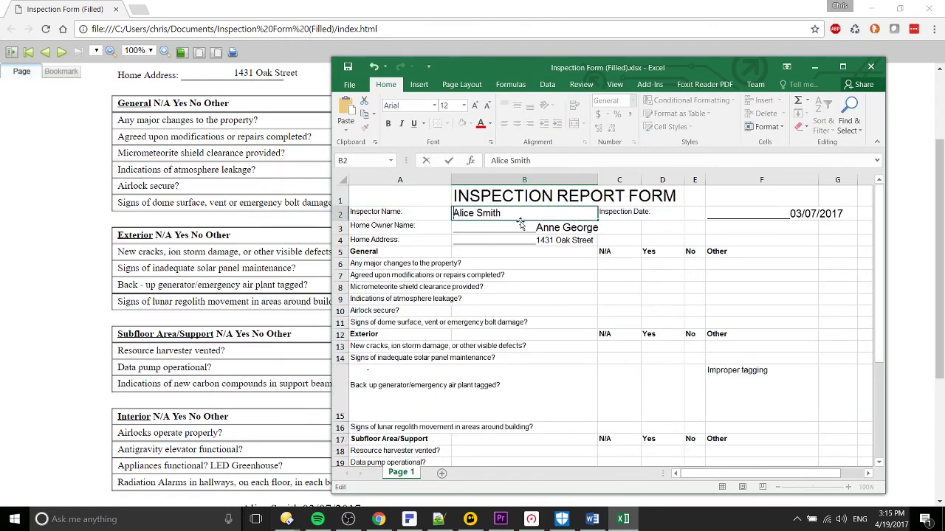
double_click(534, 226)
key("shift+Home")
key("Delete")
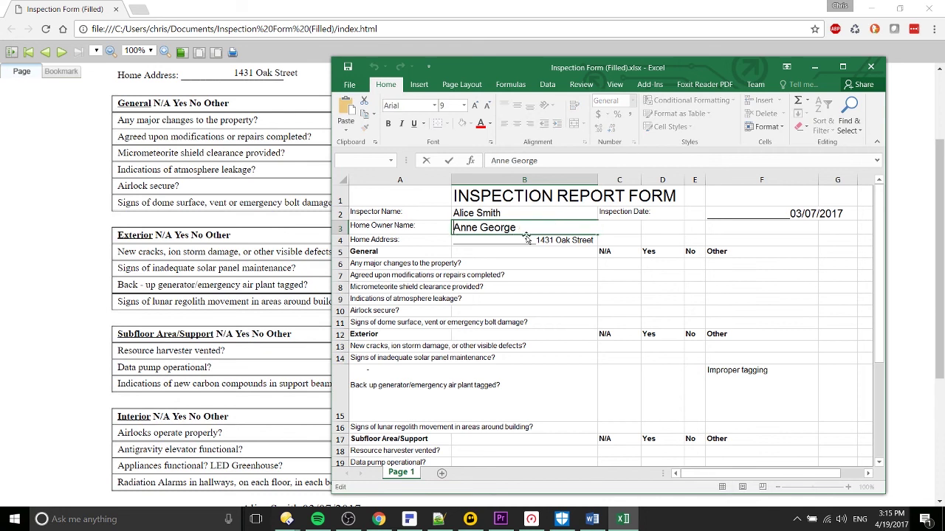
key("Return")
double_click(534, 240)
key("shift+Home")
key("Delete")
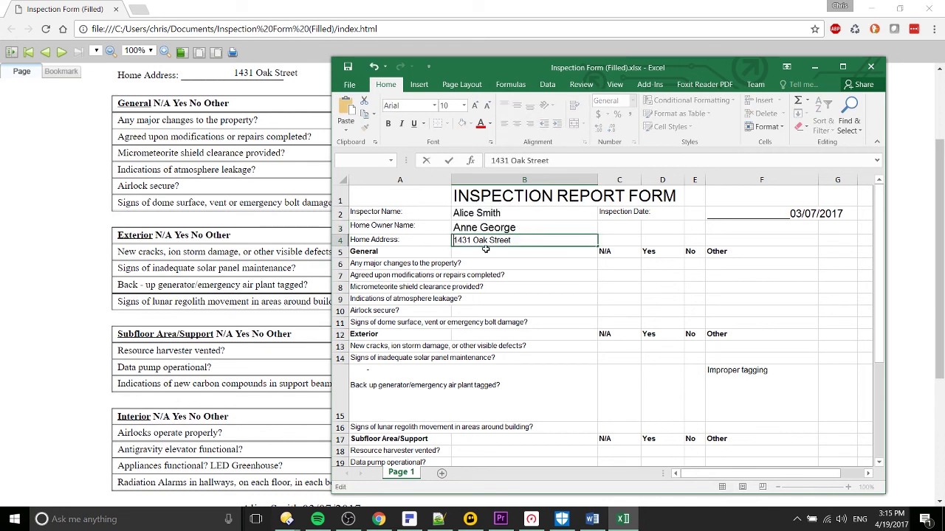
left_click(456, 216)
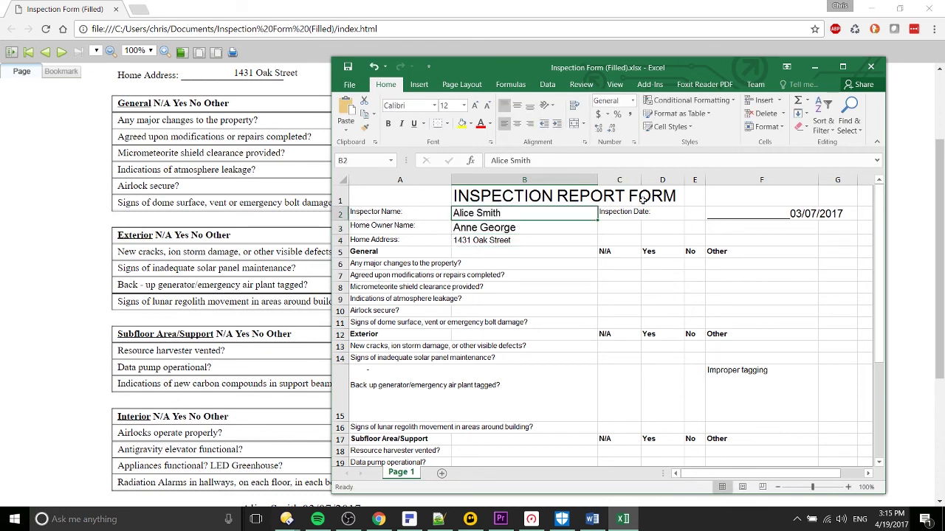
left_click(455, 204)
Strip the underscores from F2 so it reads 3/7/2017, then minimize Excel
left_click(726, 210)
double_click(740, 214)
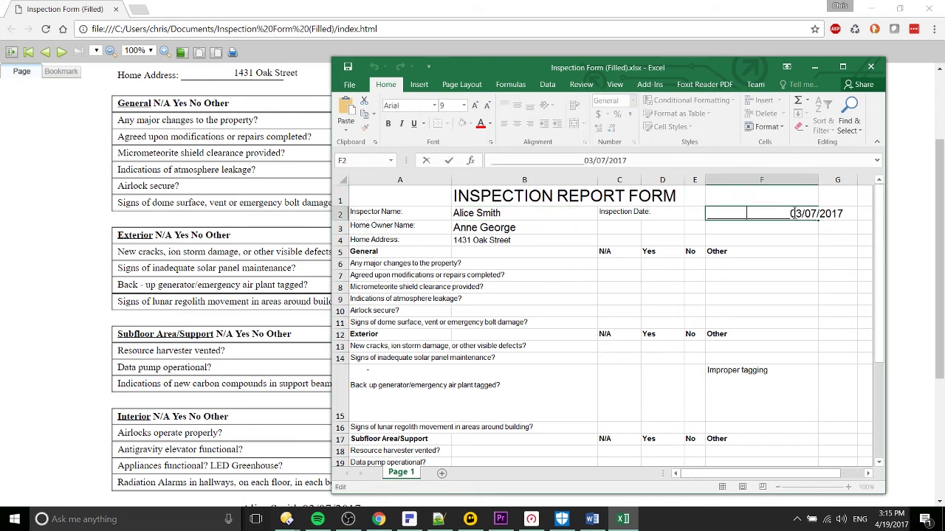
key("shift+Home")
key("Delete")
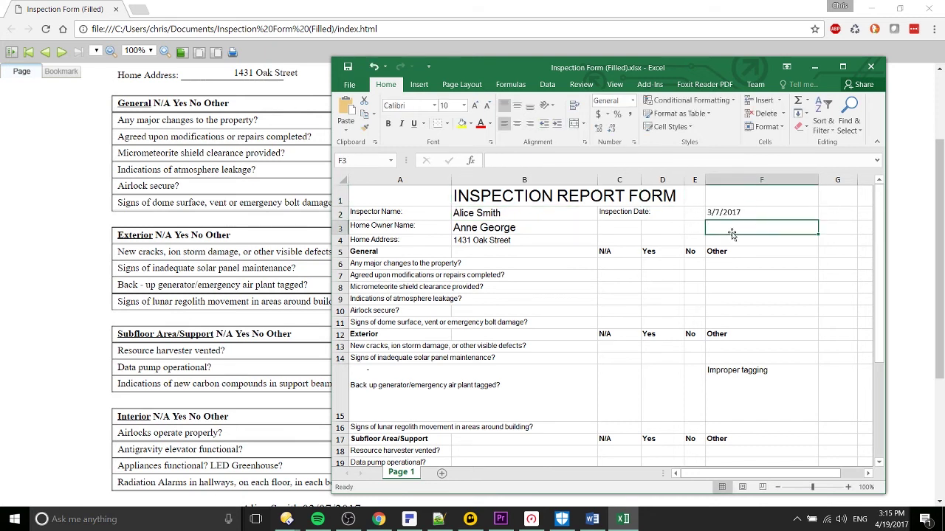
key("Return")
left_click(815, 66)
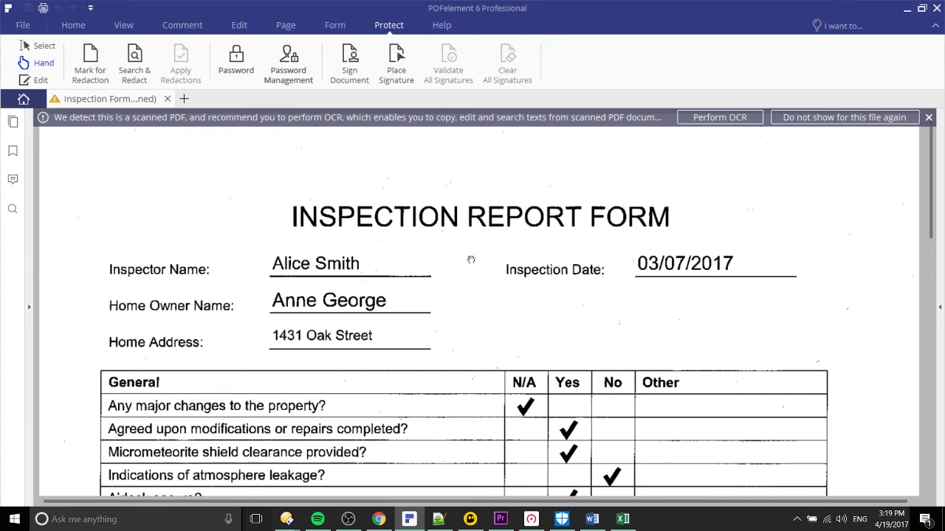
Scroll down and back up the scanned inspection form page
scroll(471, 260, "down", 2)
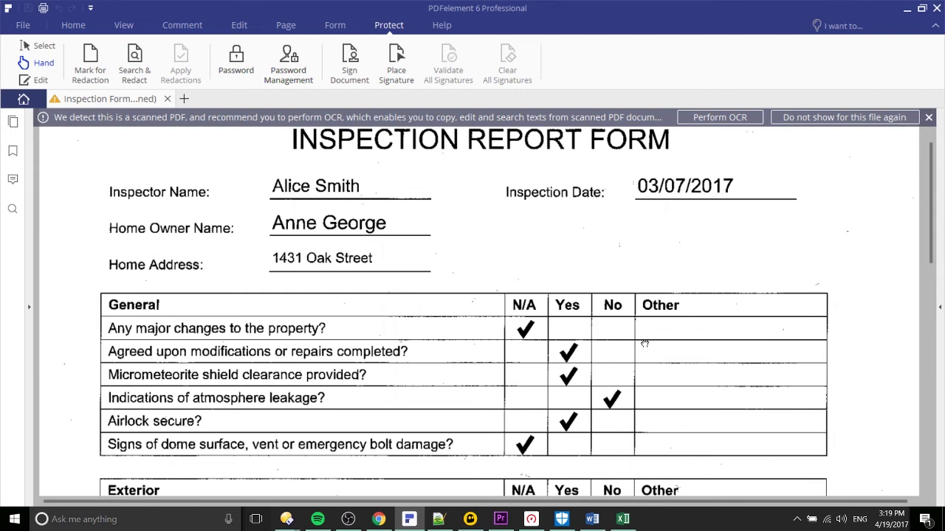
scroll(631, 339, "down", 2)
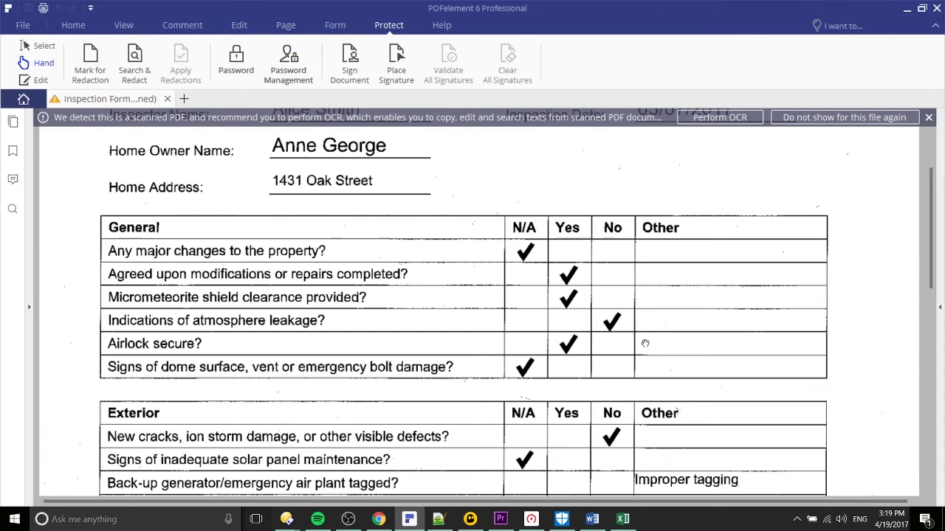
scroll(671, 285, "up", 2)
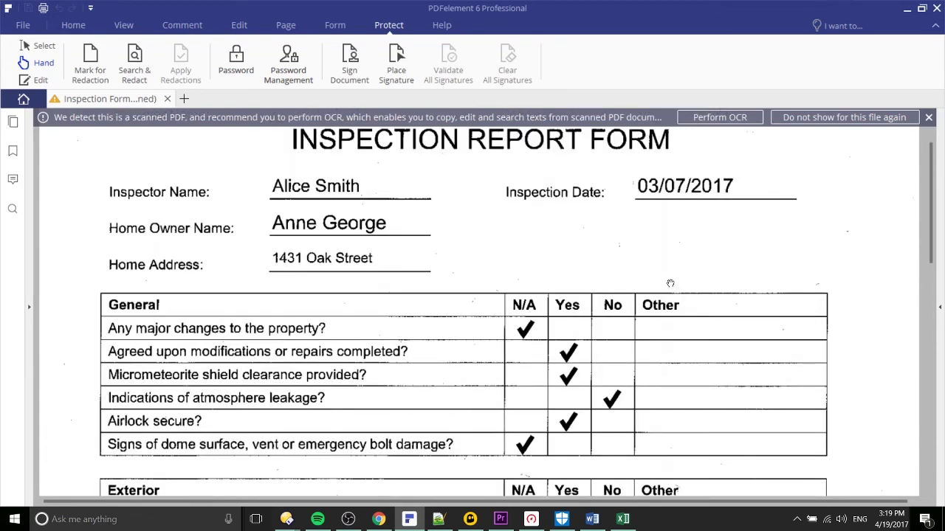